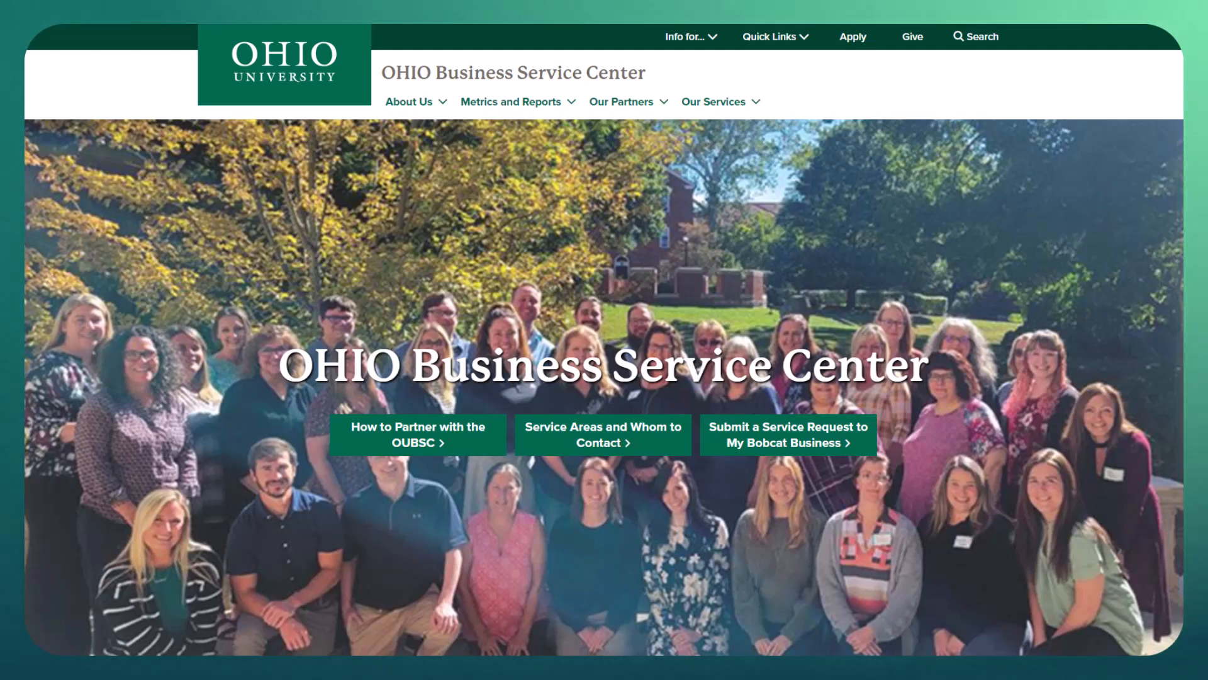
Step: Go to My Bobcat Business to submit a service request and open the Purchase an Item(s) request form
left_click(764, 444)
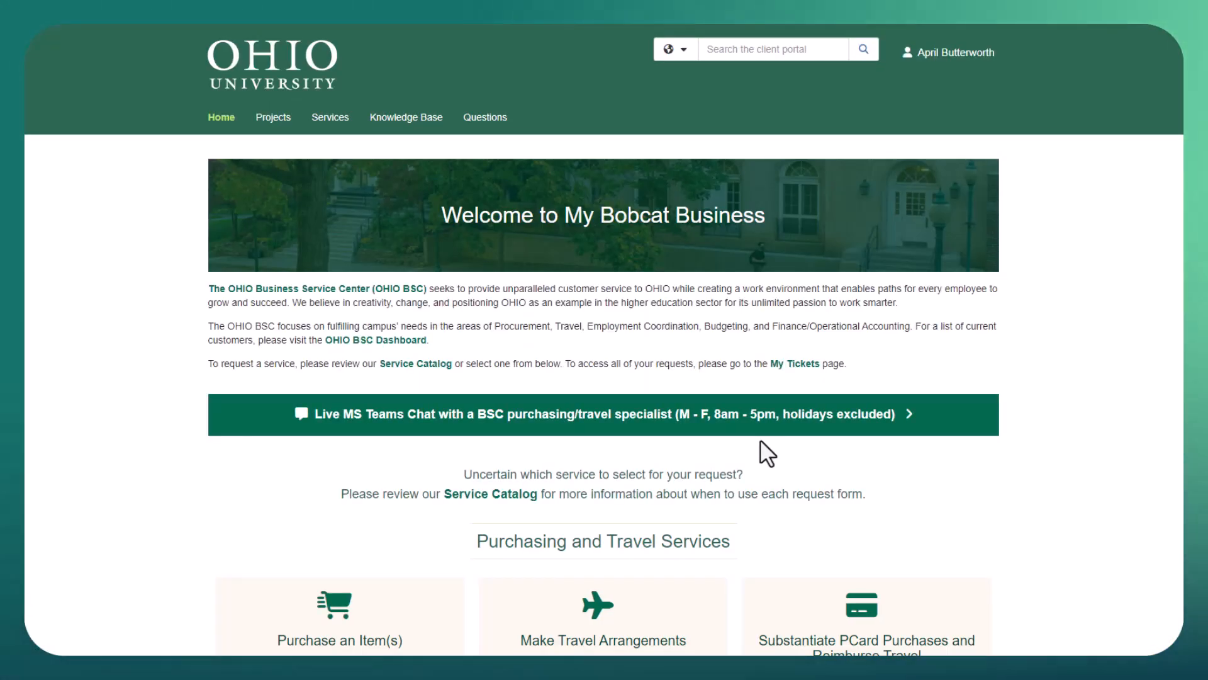
scroll(760, 440, "down", 1)
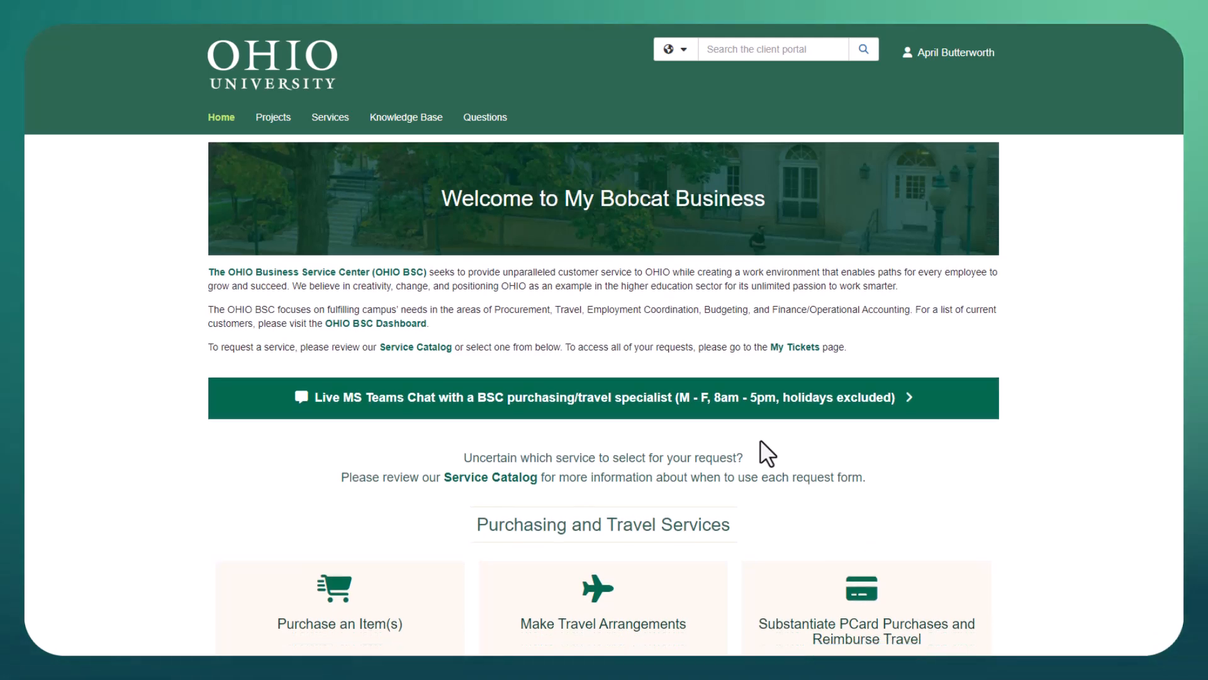
scroll(760, 441, "down", 2)
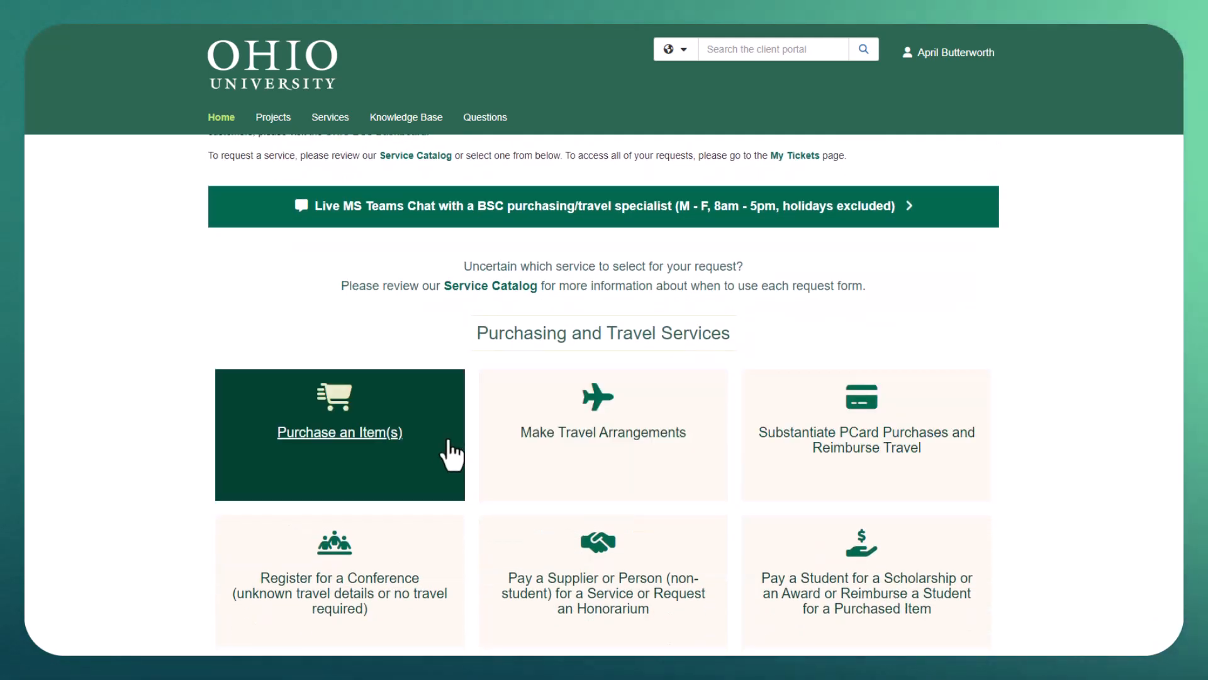
left_click(347, 435)
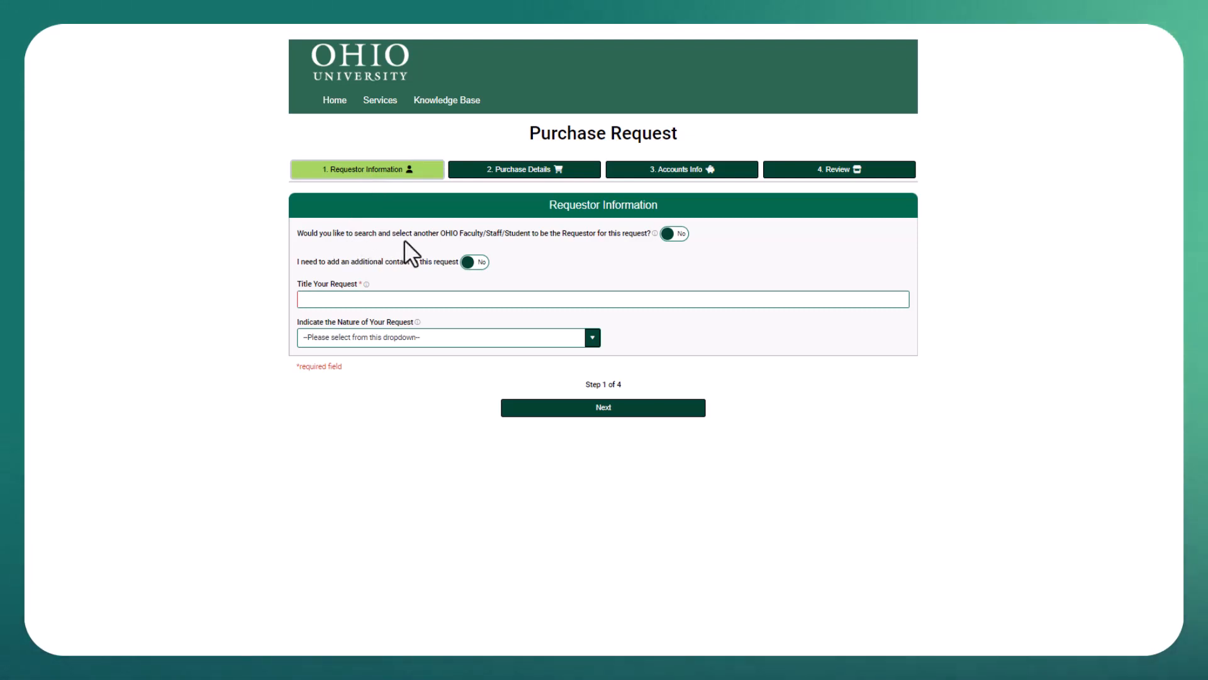
left_click(671, 237)
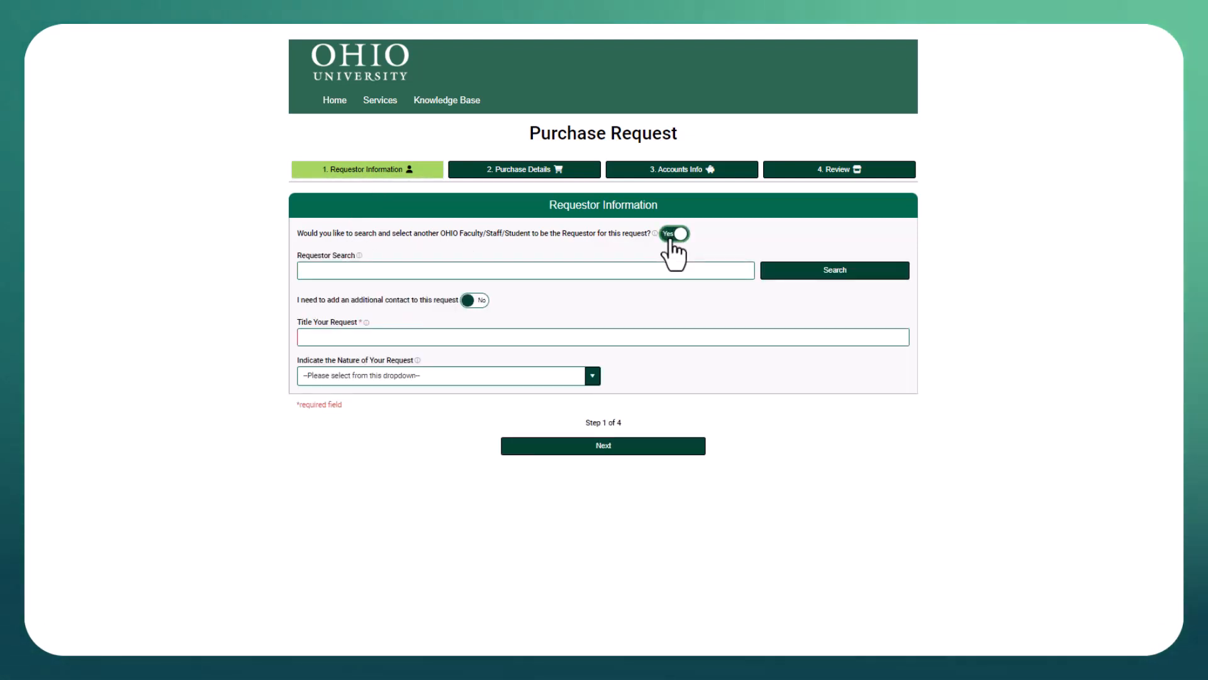
left_click(659, 271)
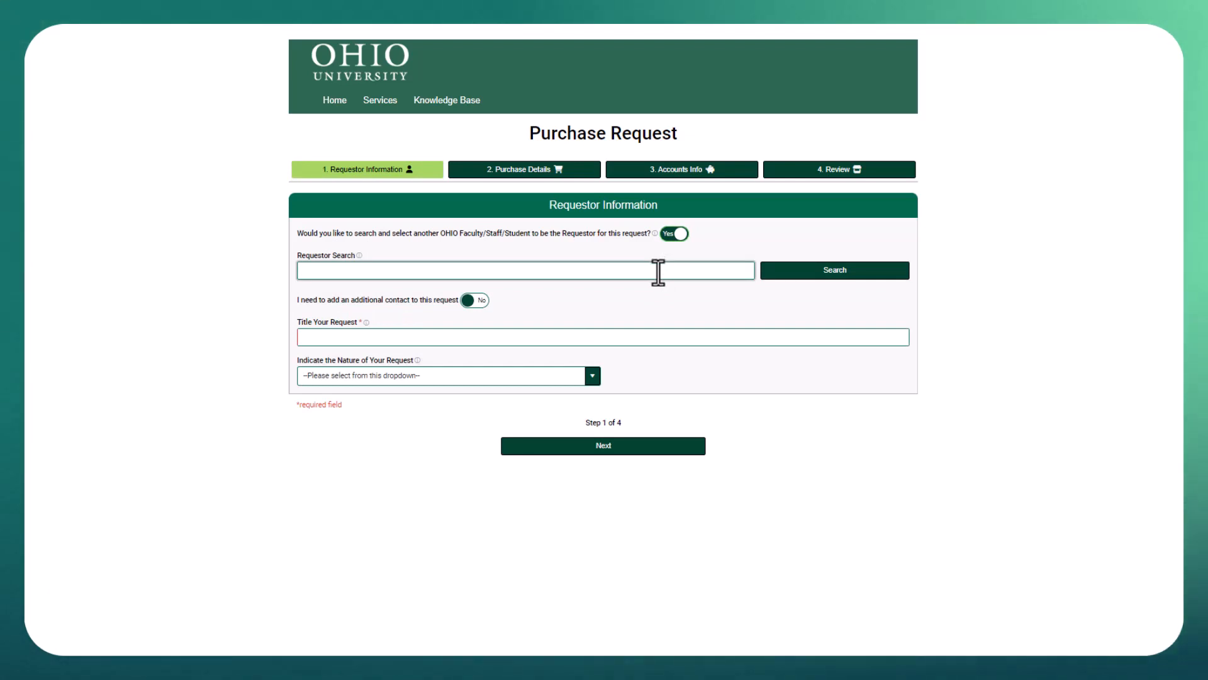
left_click(676, 235)
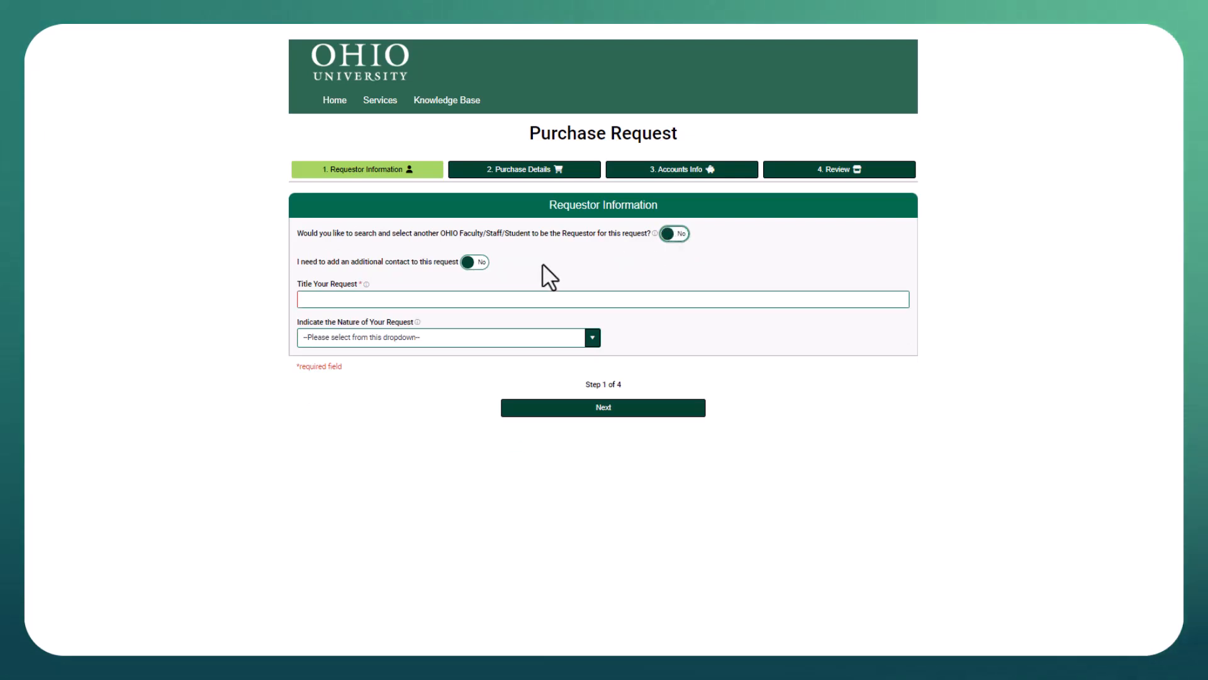
left_click(470, 263)
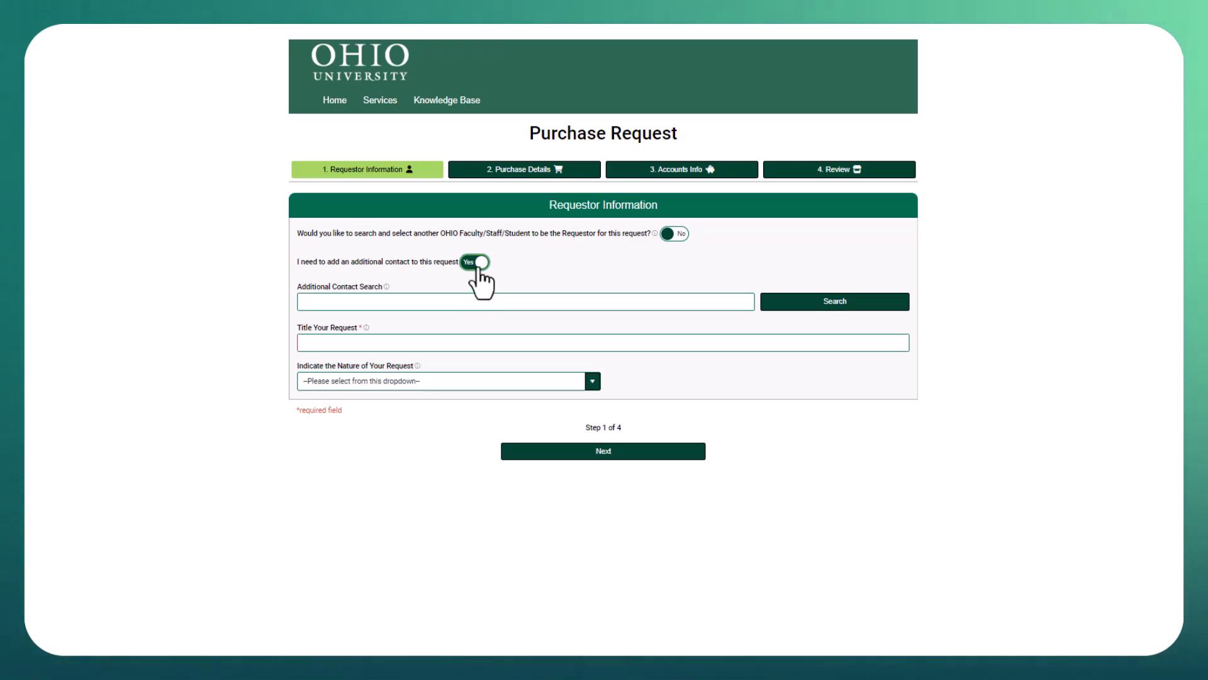
left_click(479, 278)
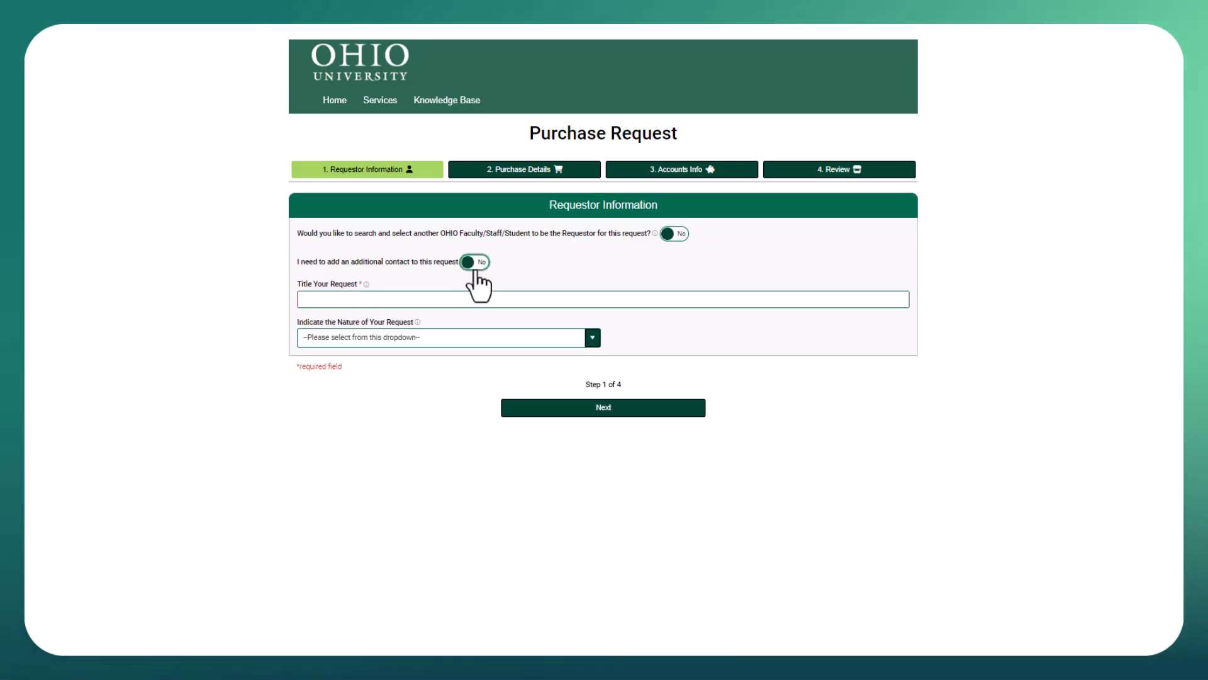
Step: Indicate Office/General as the nature of the request and proceed to the Purchase Details step
left_click(419, 299)
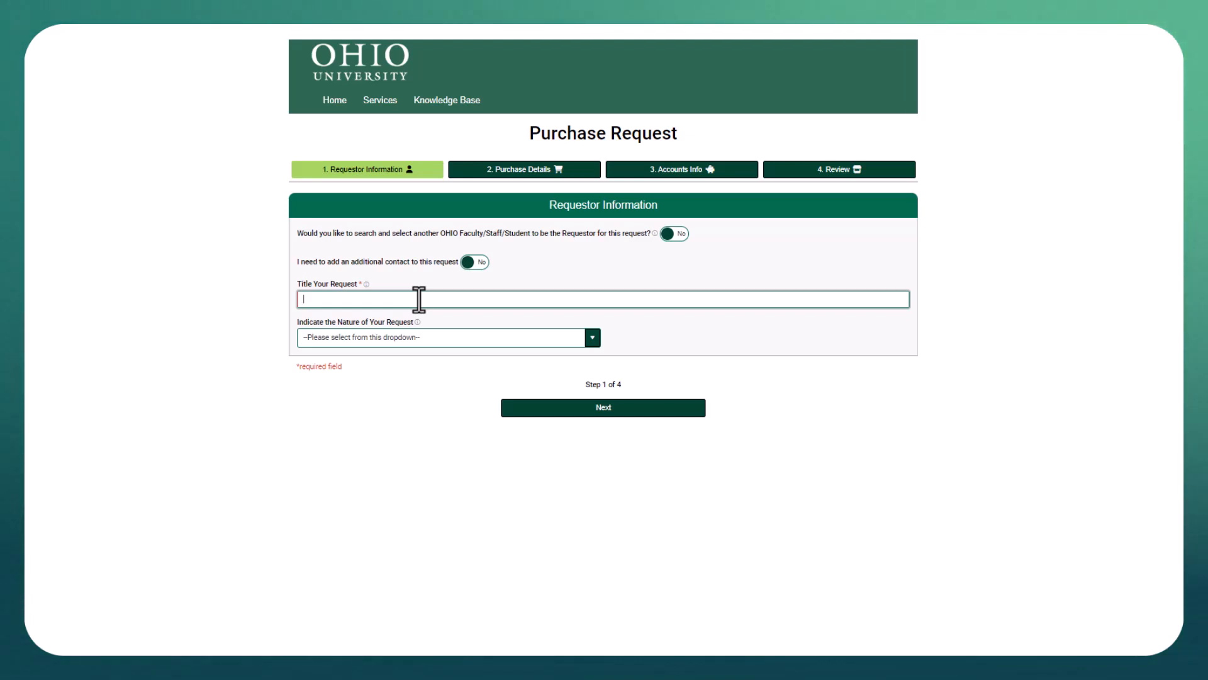
left_click(419, 340)
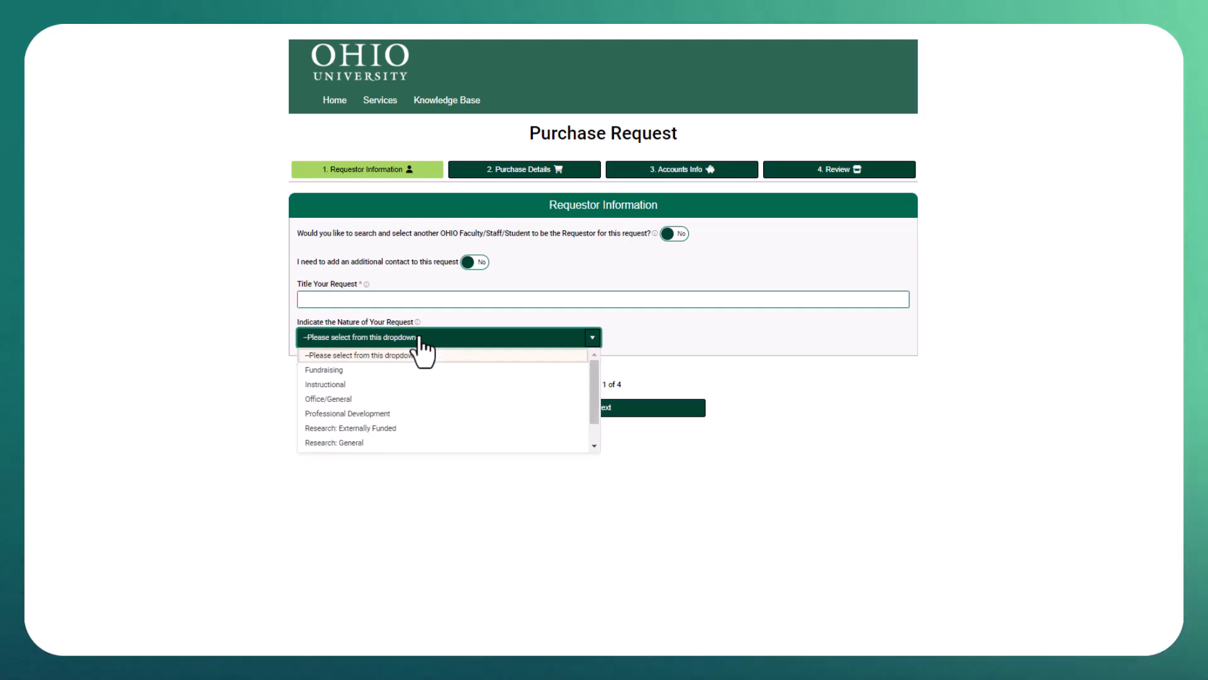
left_click(408, 399)
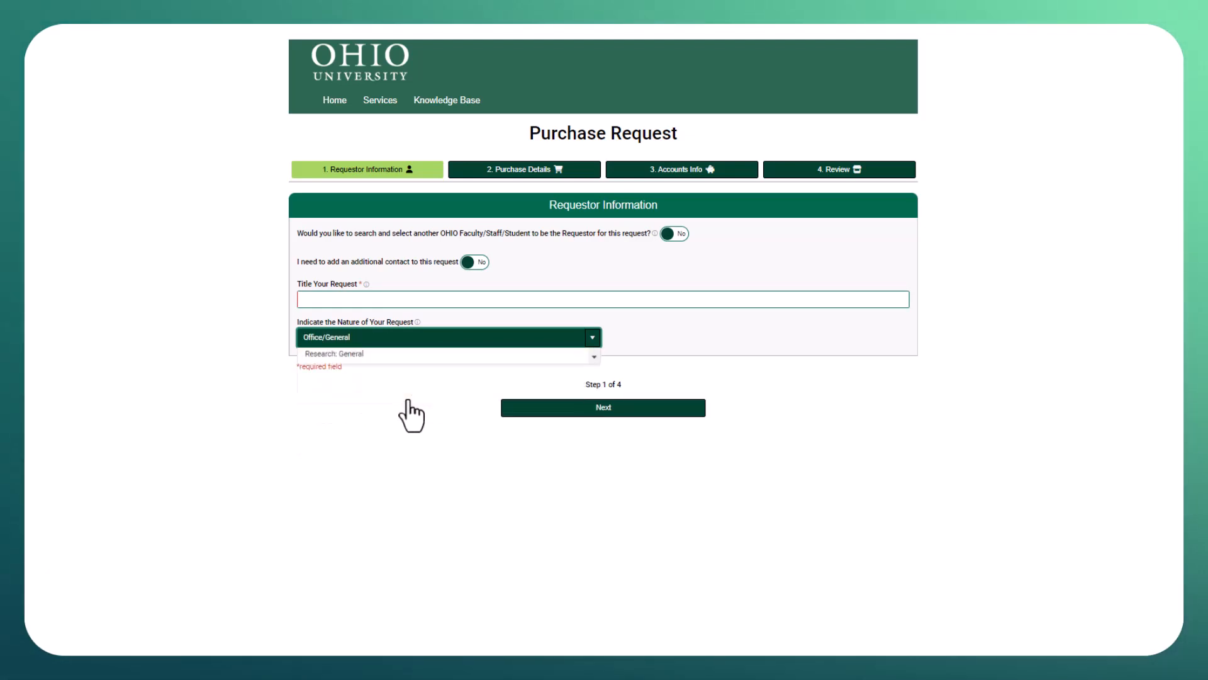
left_click(556, 413)
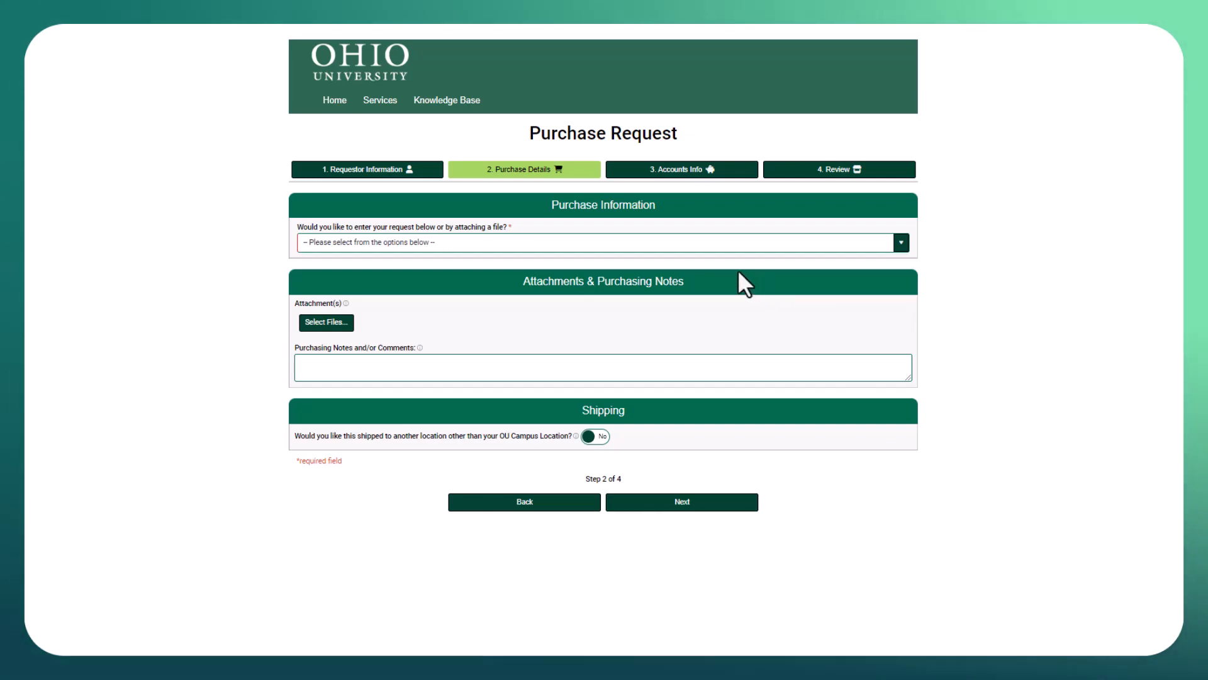
Step: Choose to enter up to 20 unique items for OHIO BSC staff to purchase, with supplier Office Depot and product number 1234
left_click(623, 242)
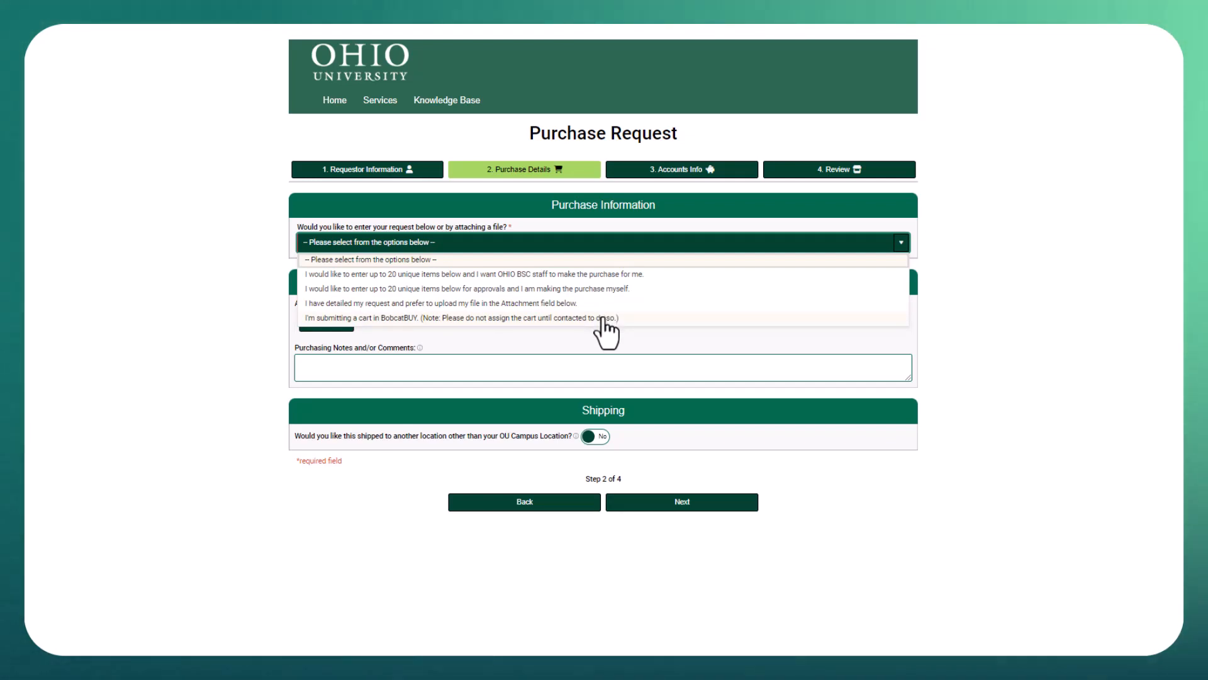
left_click(586, 275)
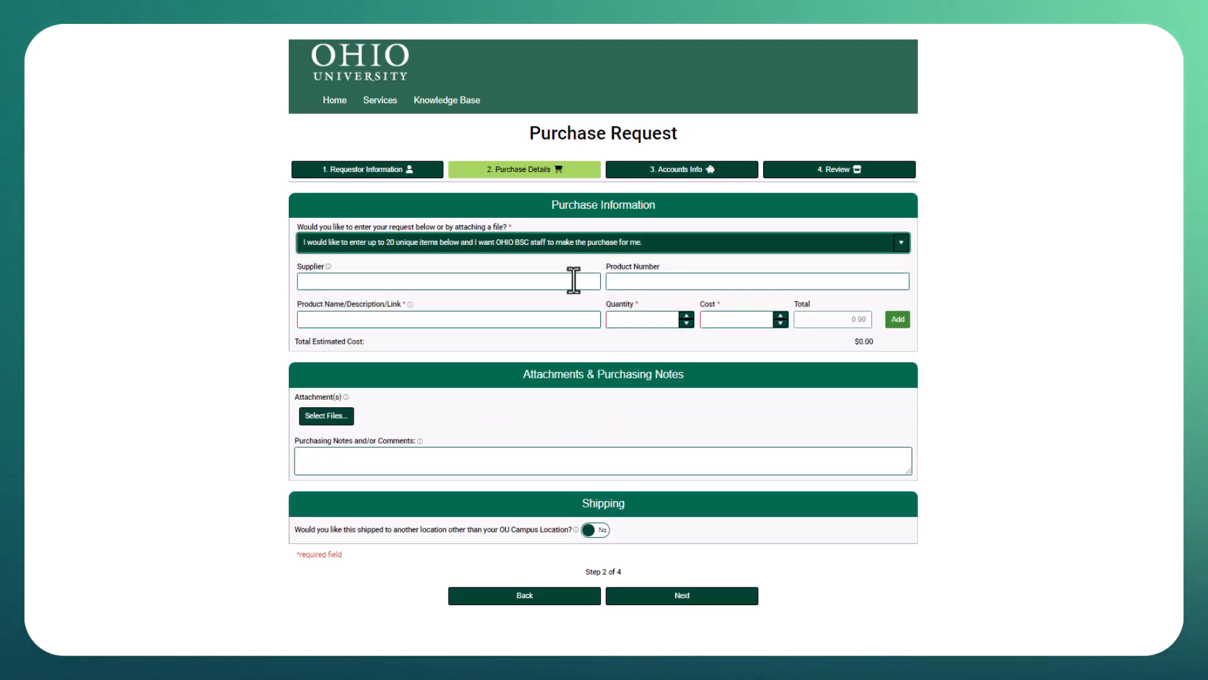
left_click(574, 280)
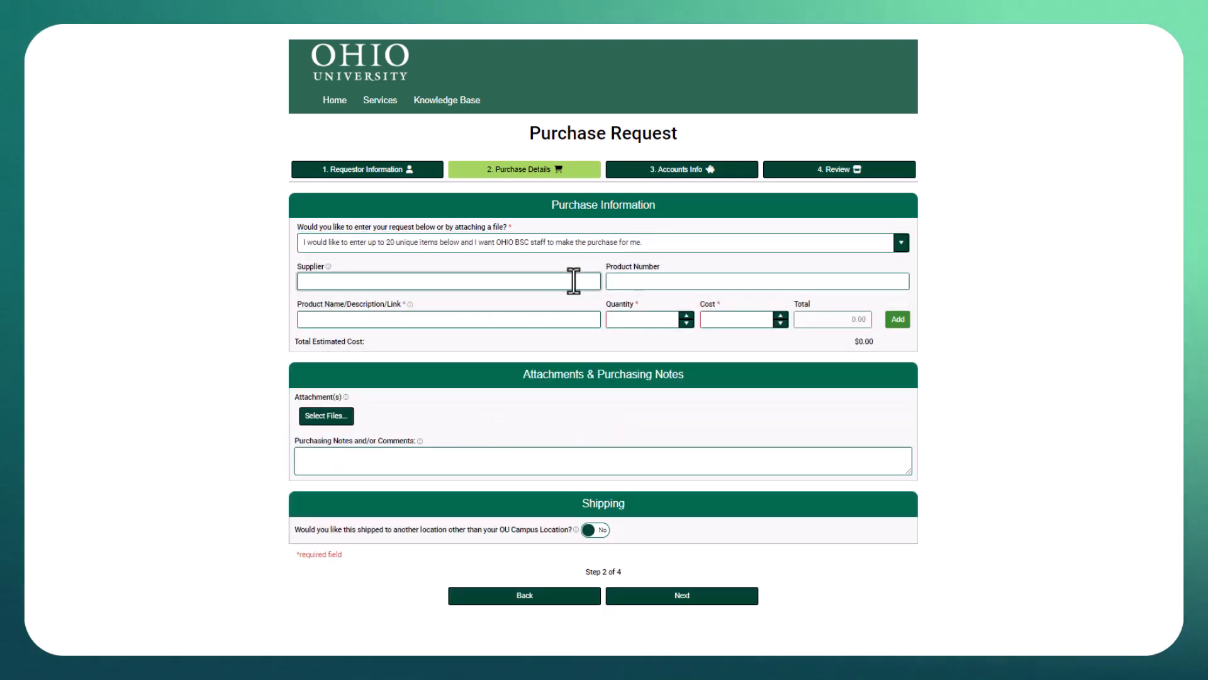
type("Office Depot")
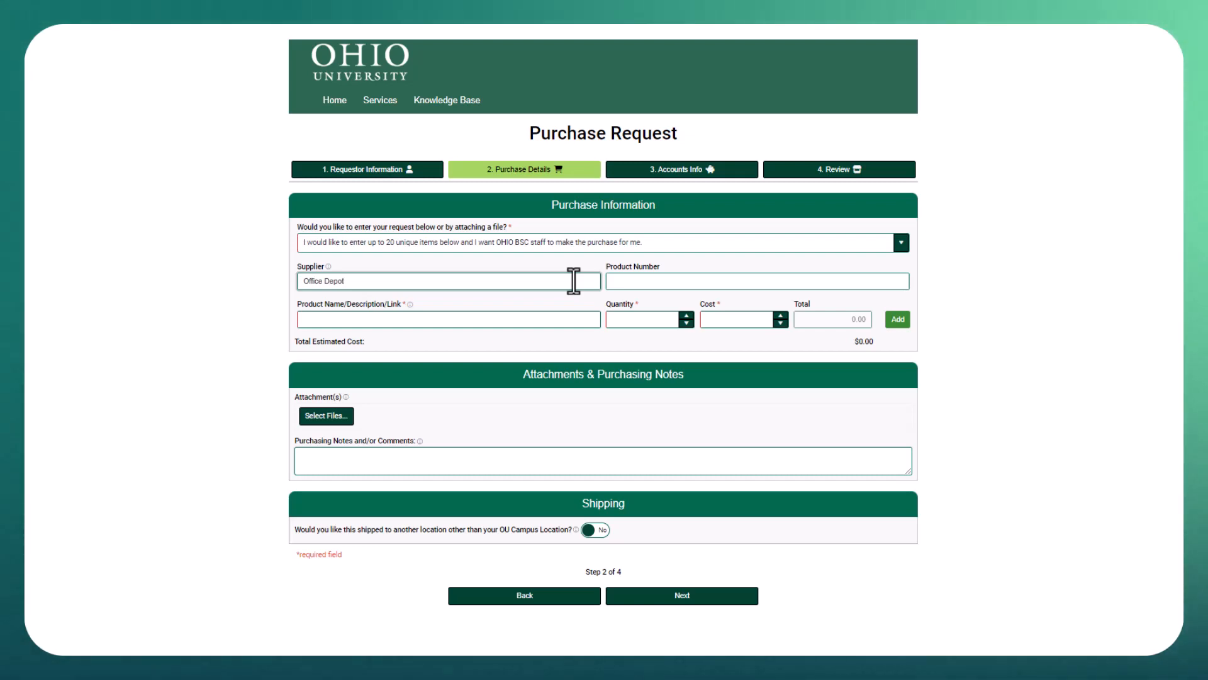
left_click(613, 281)
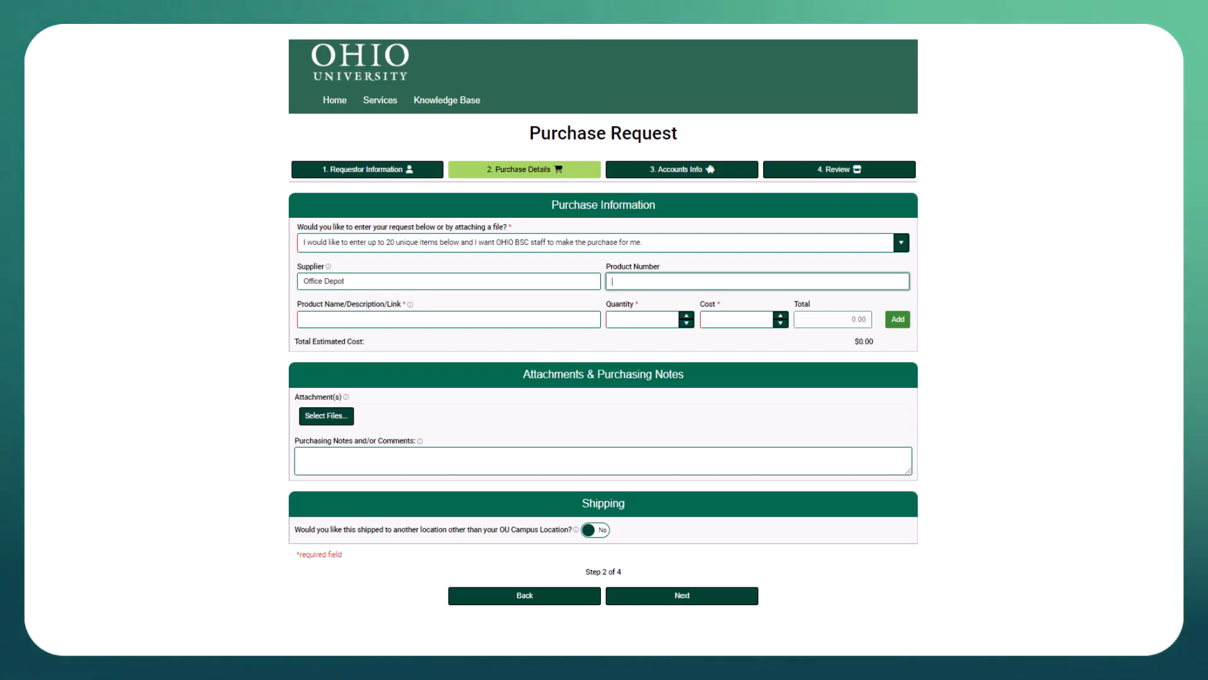
type("1234")
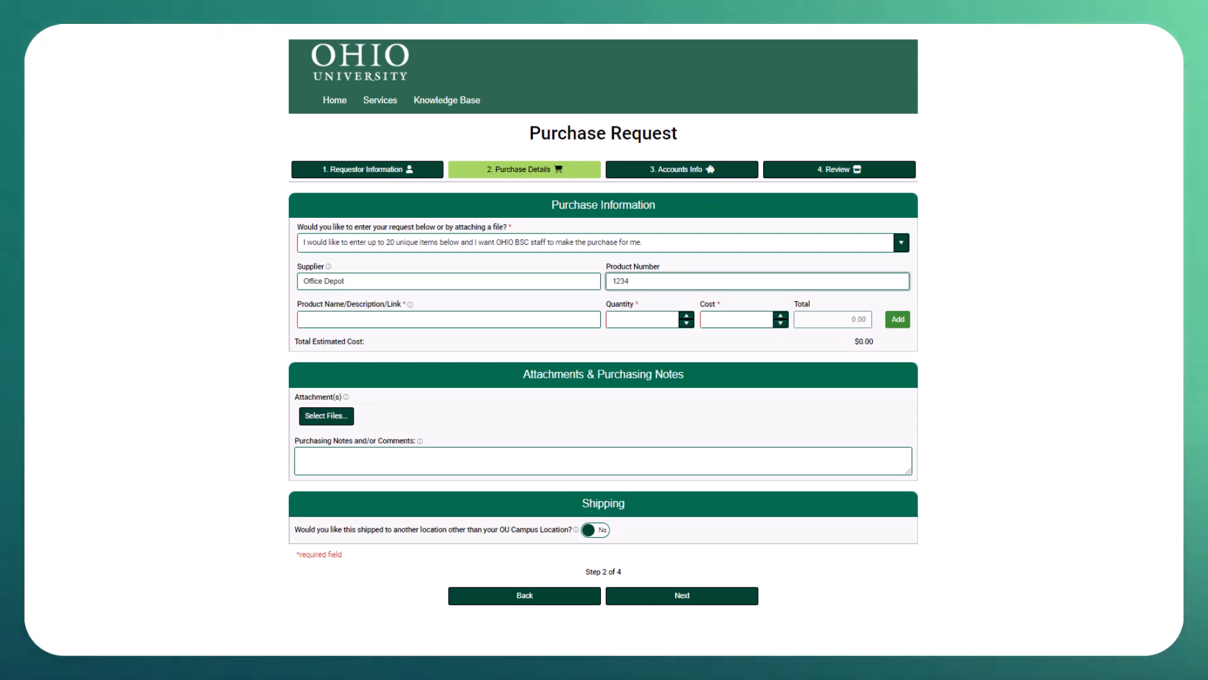
Step: Enter Poster board as the product with quantity 50 and cost 1.26, and add it to the request
key("Tab")
key("Tab")
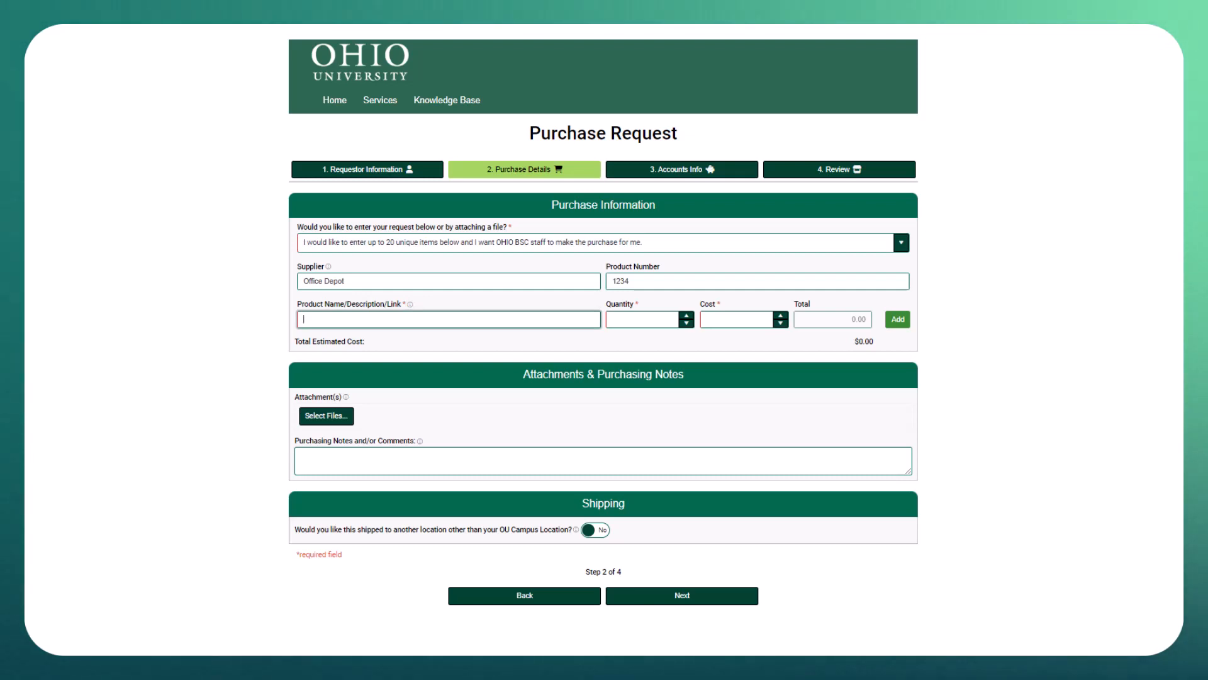
type("Poster ")
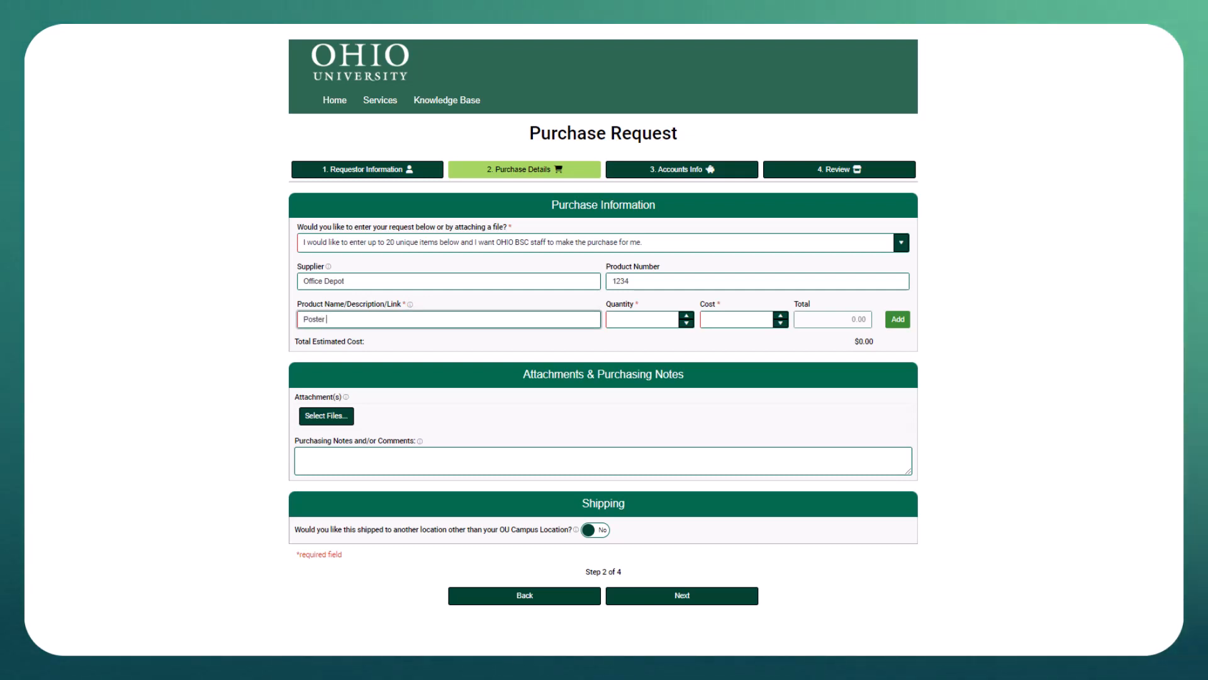
type("board")
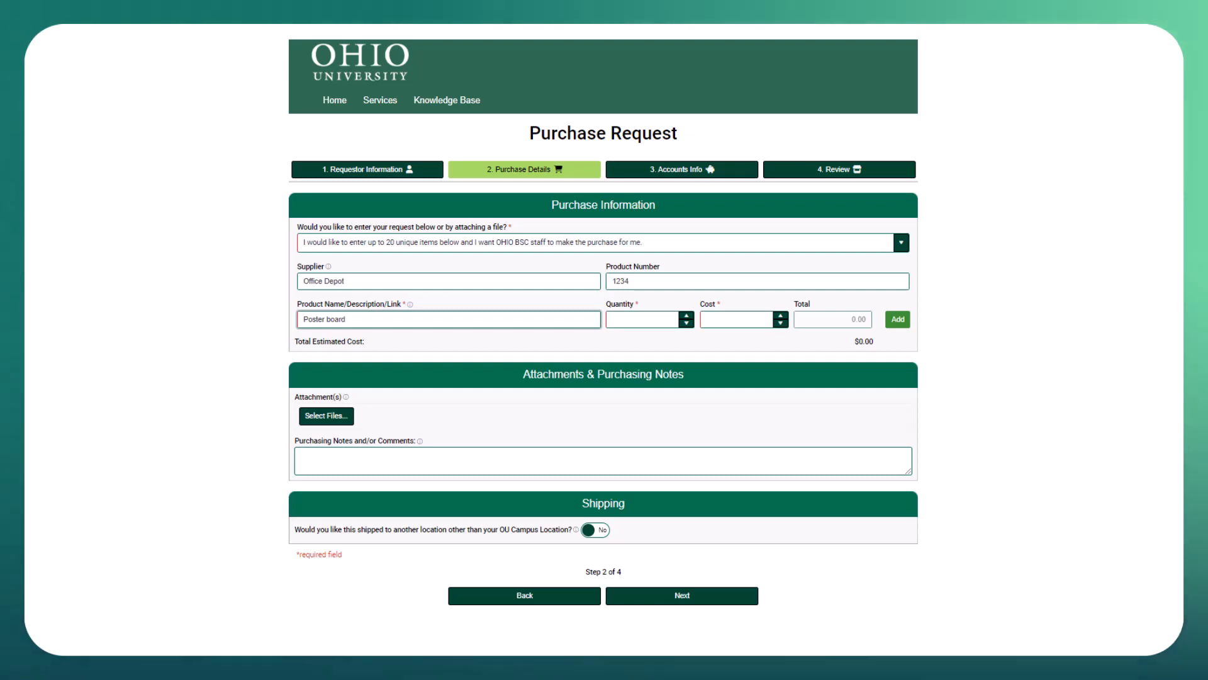
key("Tab")
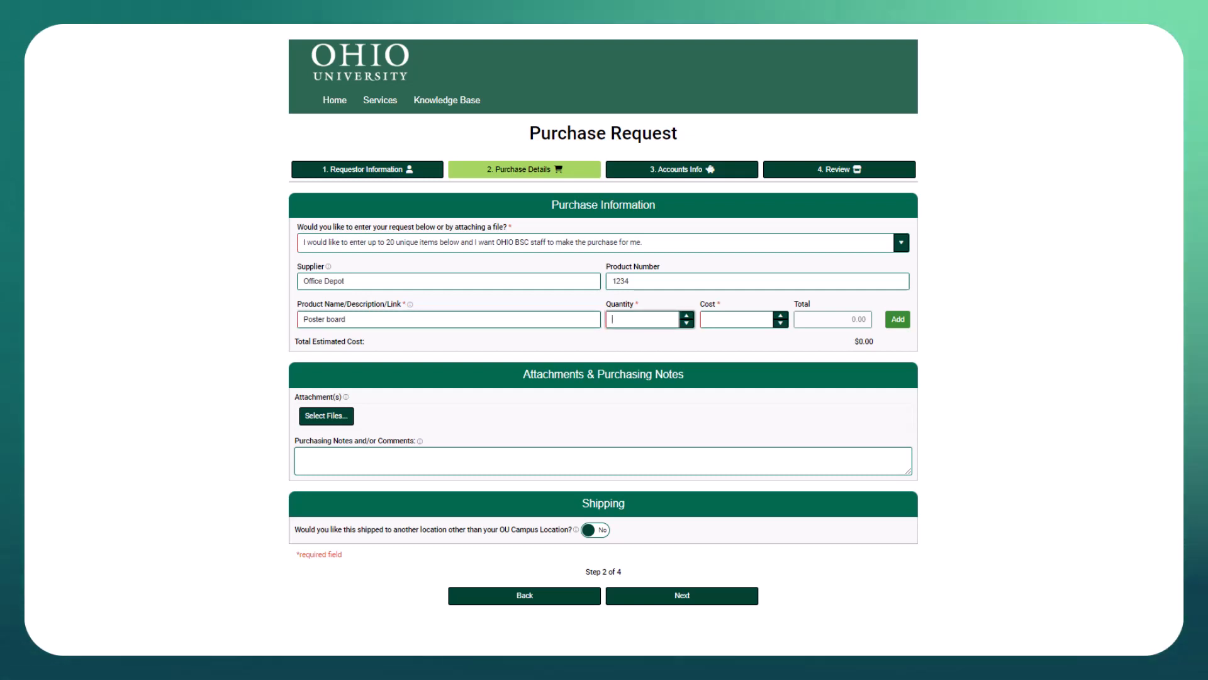
type("50")
key("Tab")
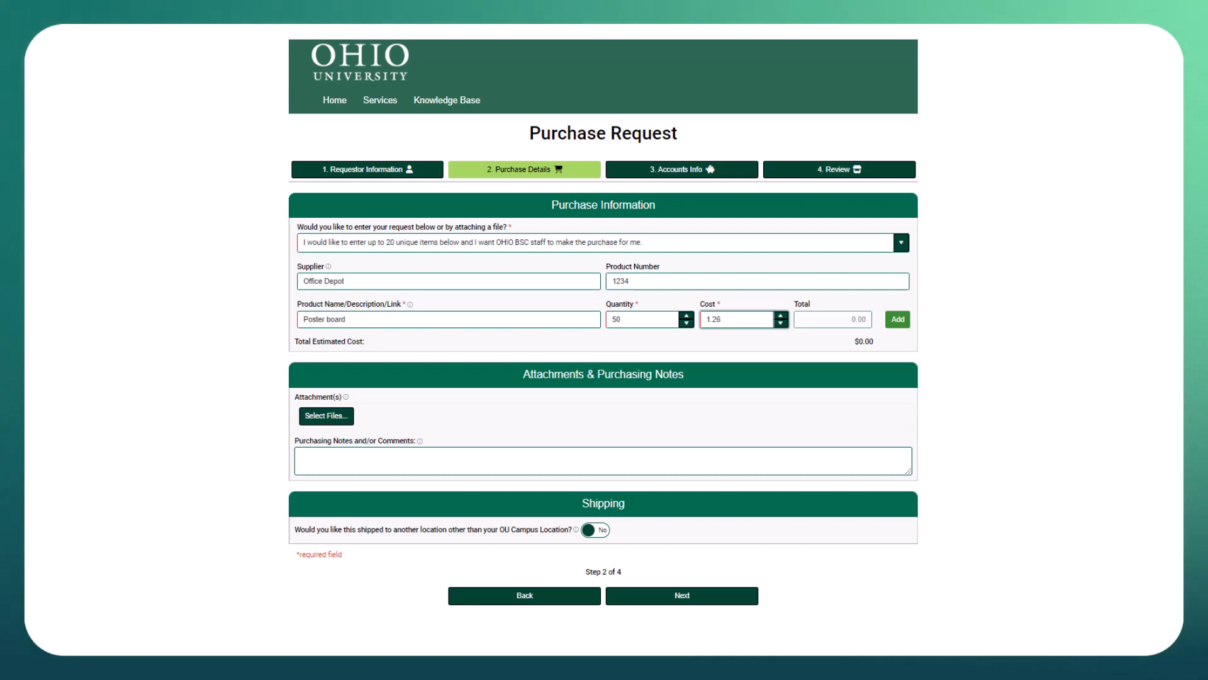
key("Tab")
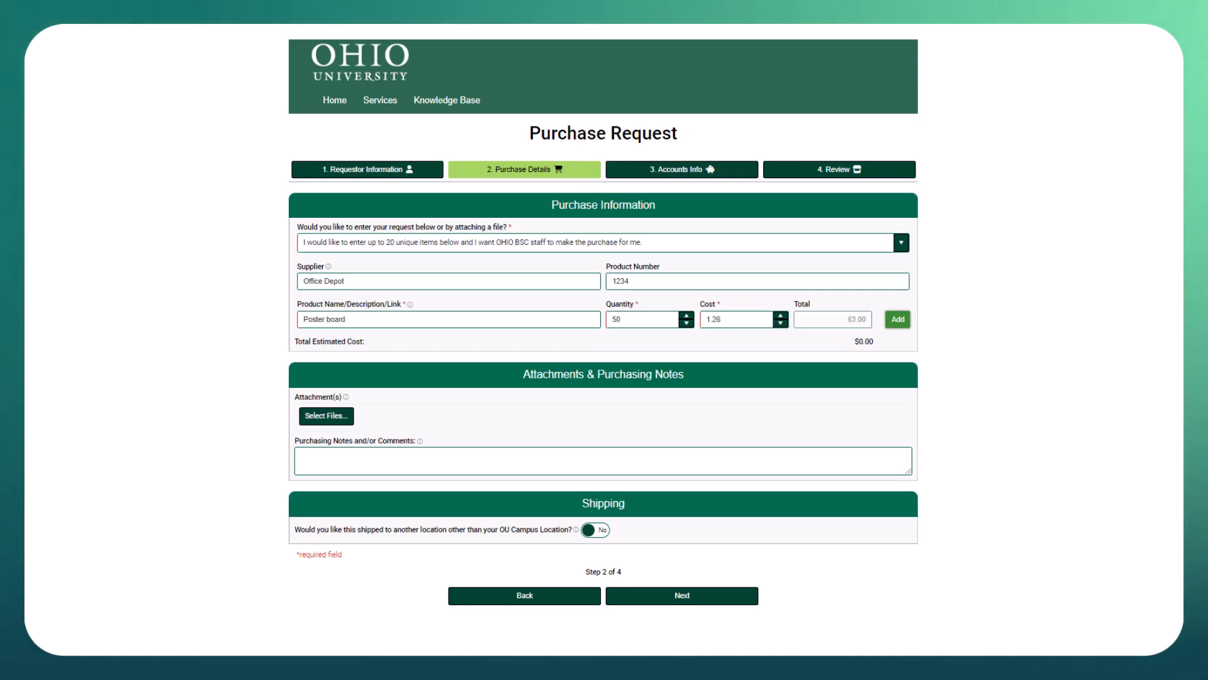
left_click(900, 323)
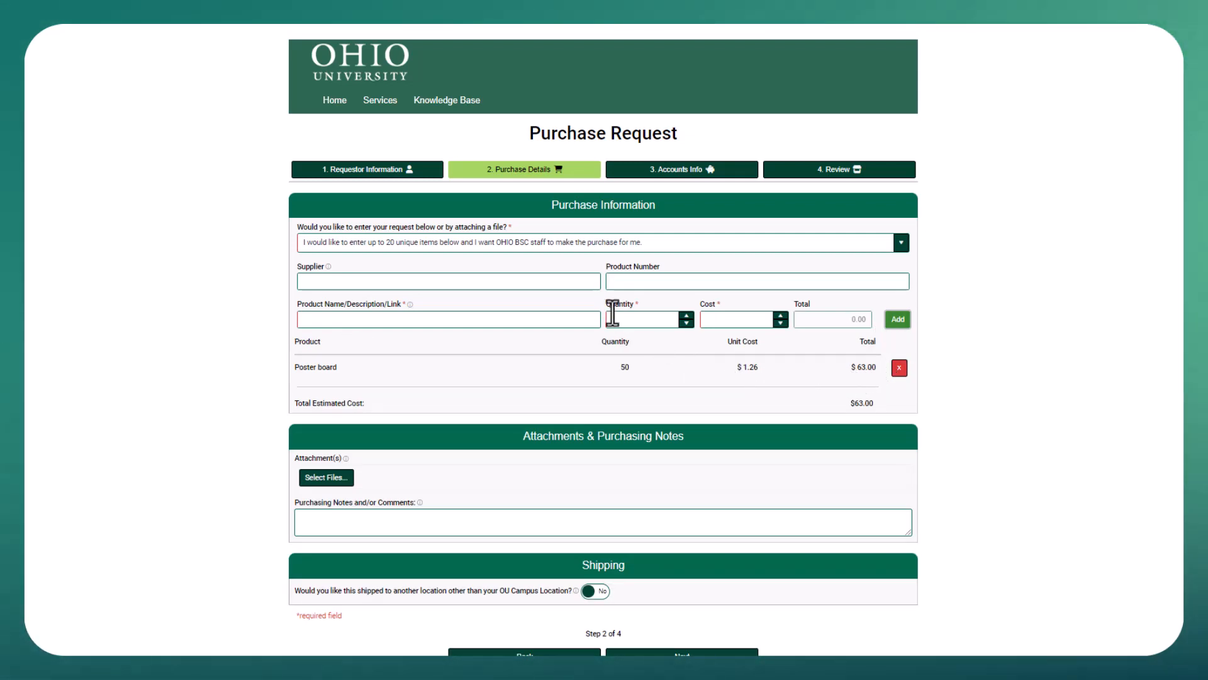
Step: Enter supplier Lowe's and product name 1/4" deck screws for a second item, leaving its product number blank
left_click(549, 281)
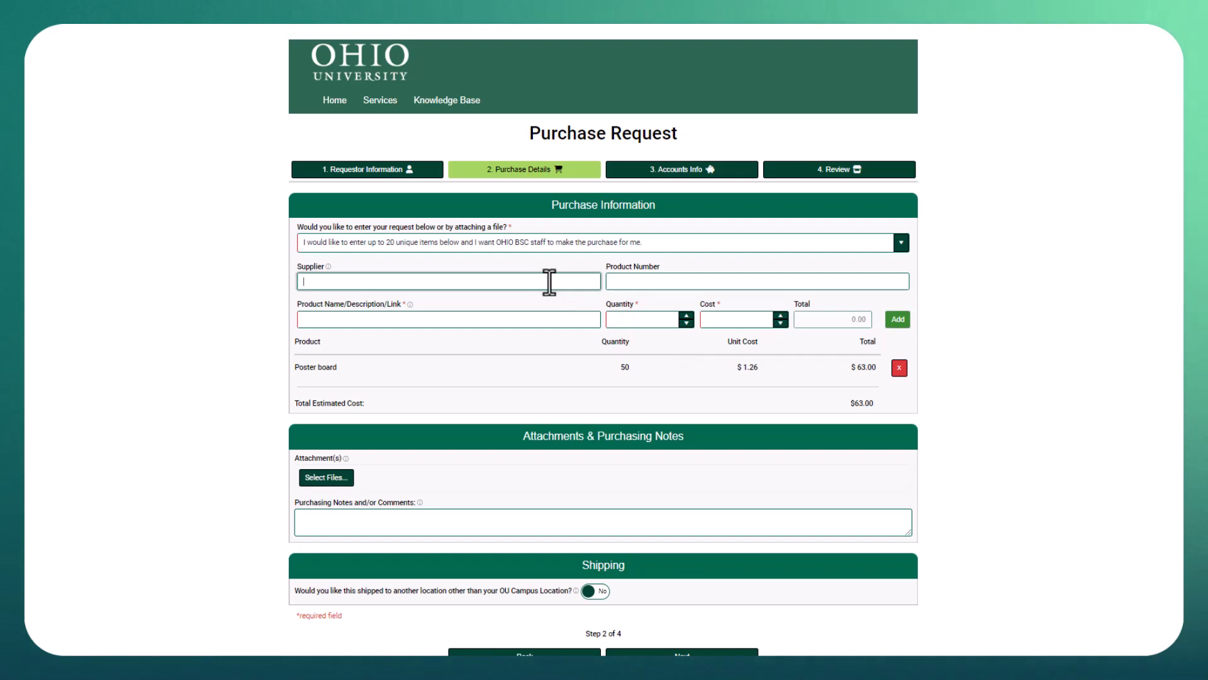
type("Lowe's")
key("Tab")
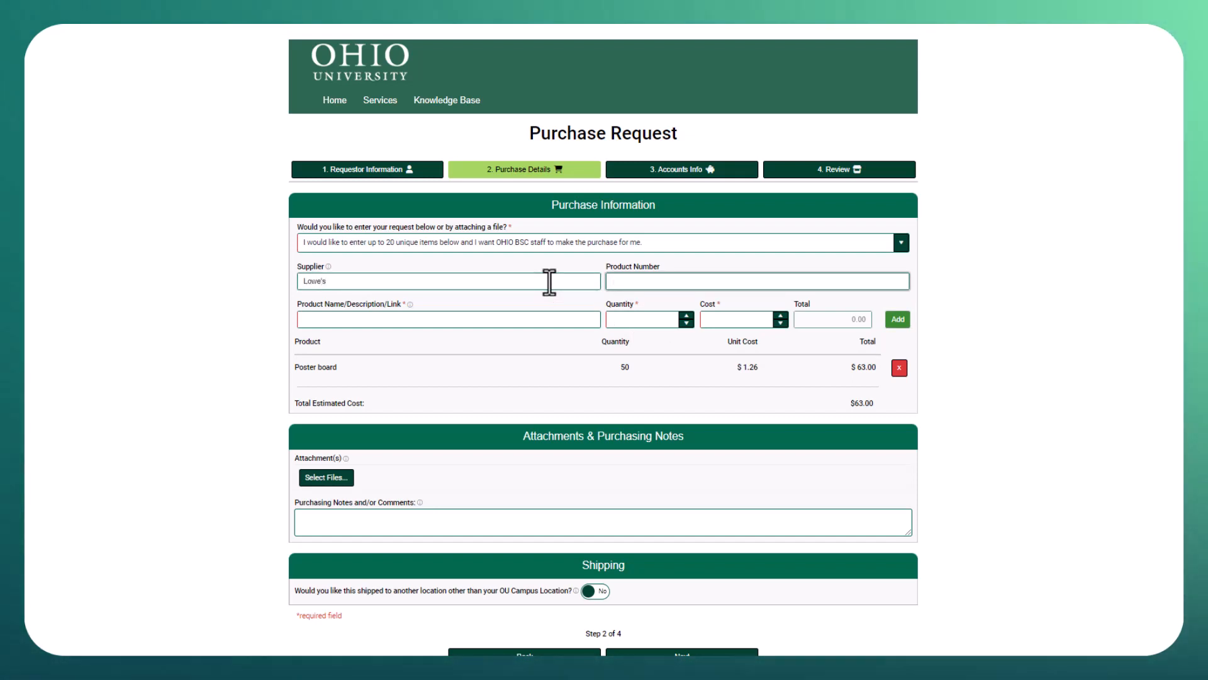
key("Tab")
key("Tab")
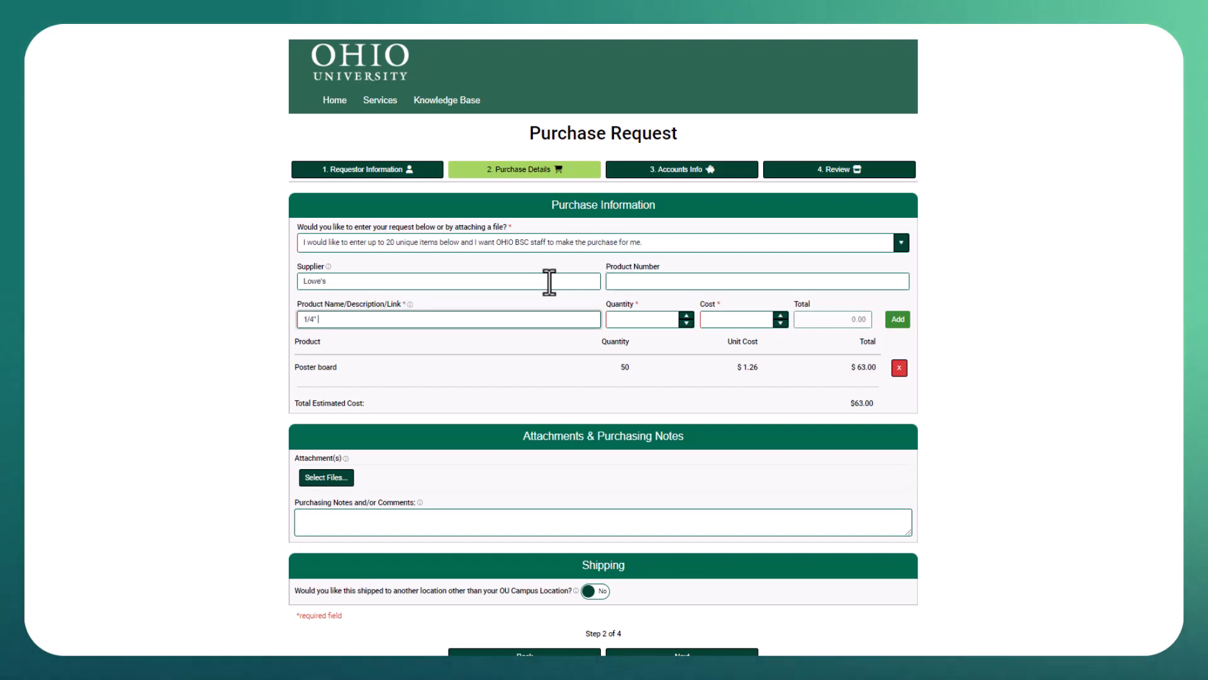
type("1/4\" des")
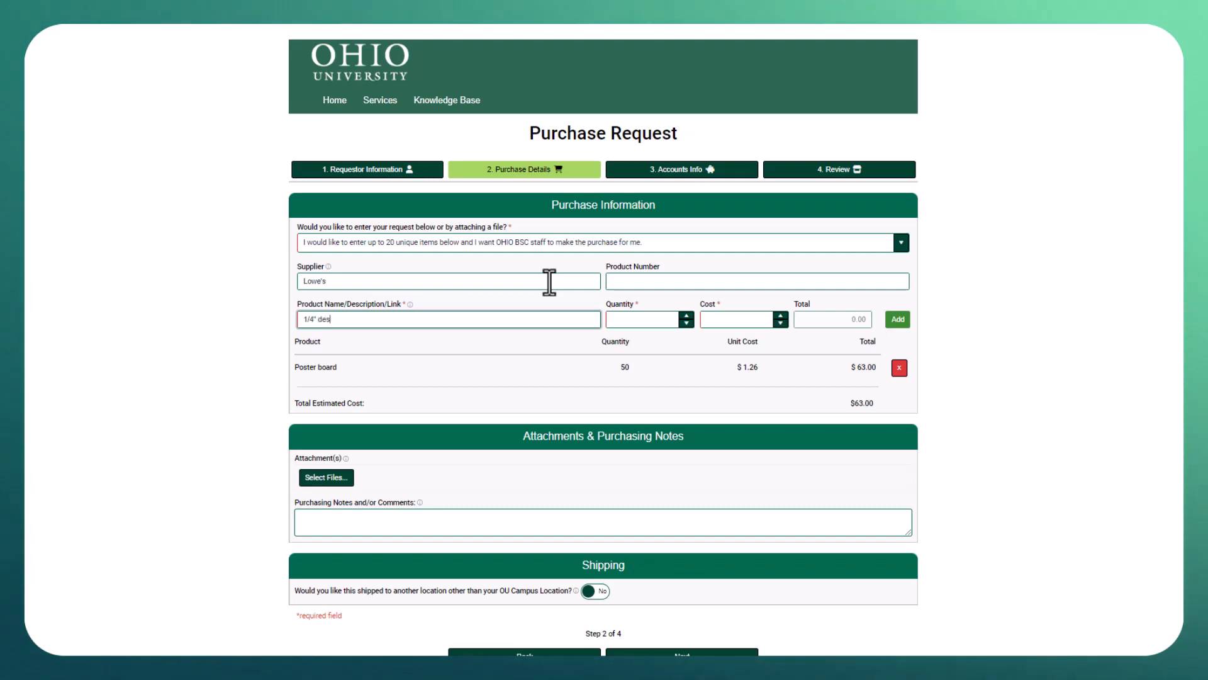
key("BackSpace")
type("ck sd")
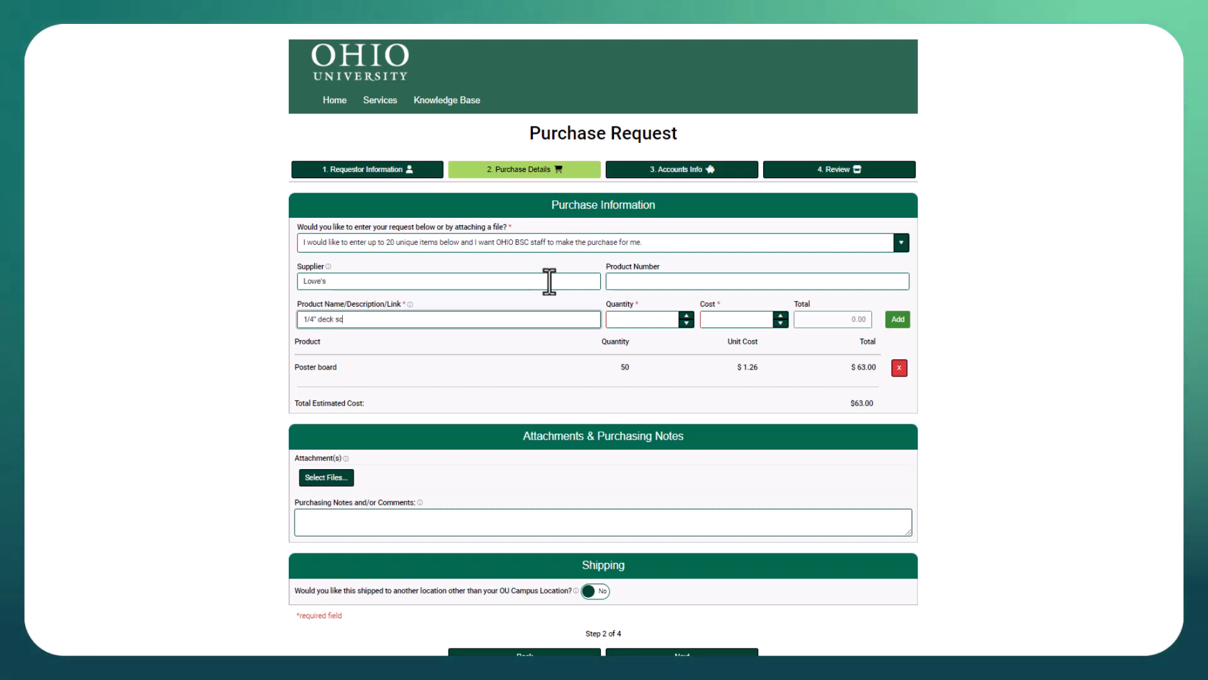
key("BackSpace")
type("crews")
Step: Set the deck screws' quantity to 1000 and their unit cost to 0.06
key("Tab")
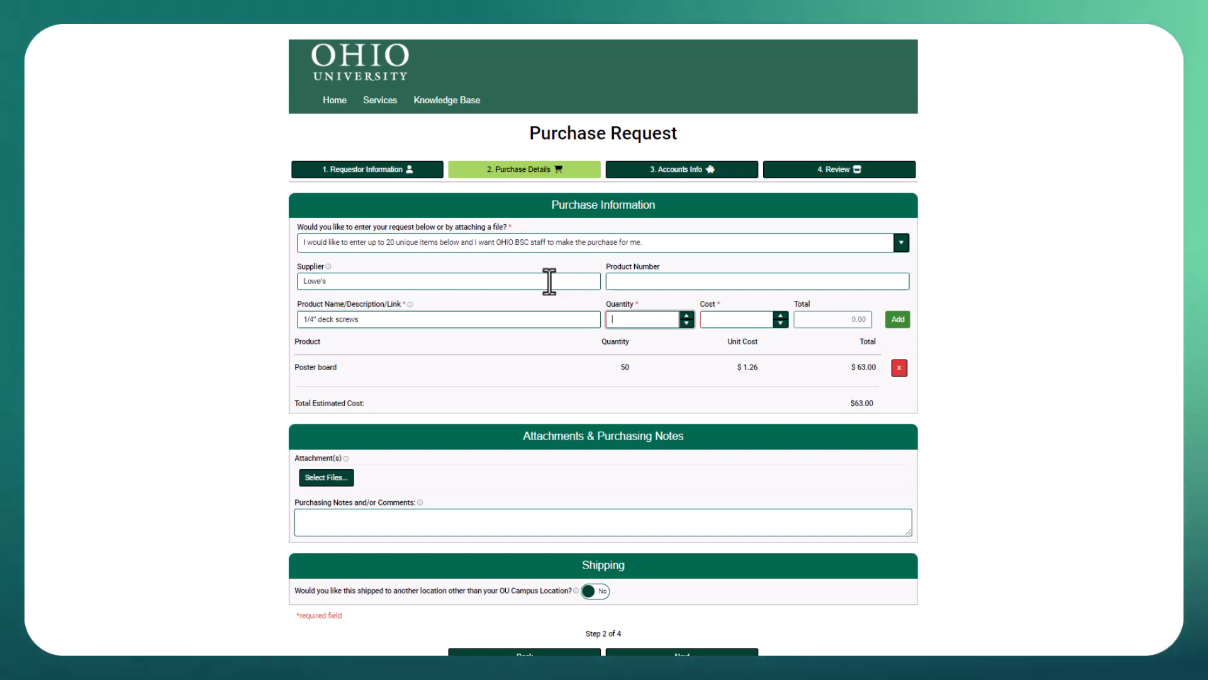
type("1000")
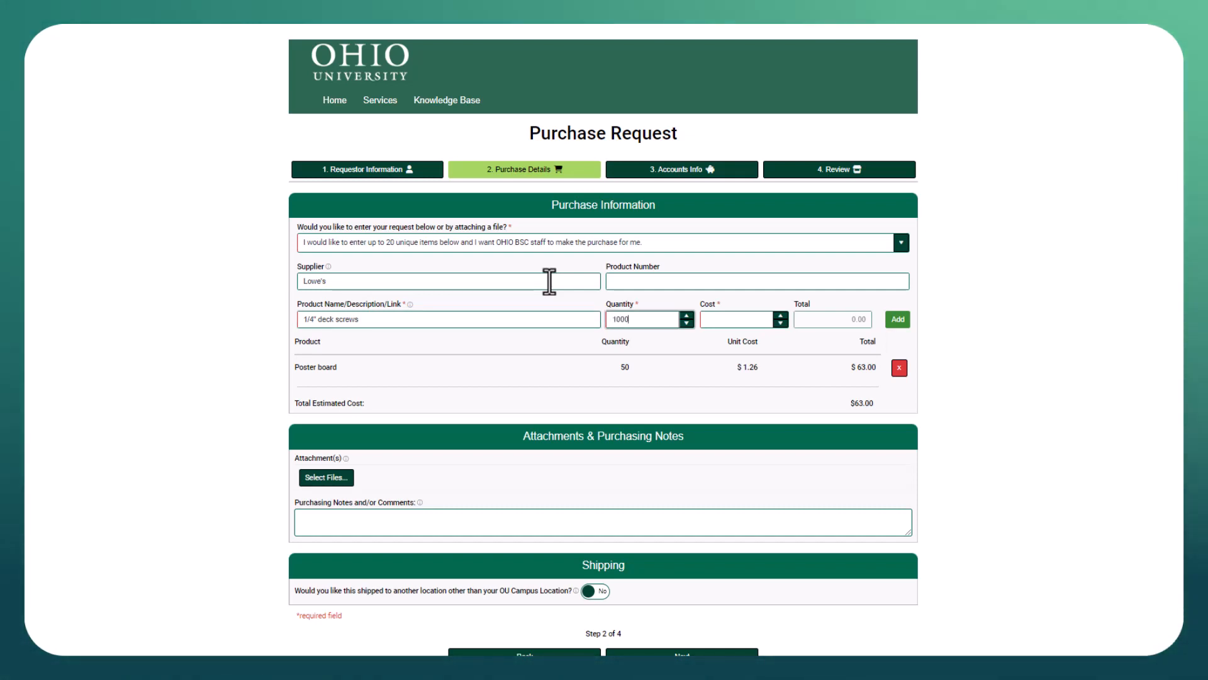
key("Tab")
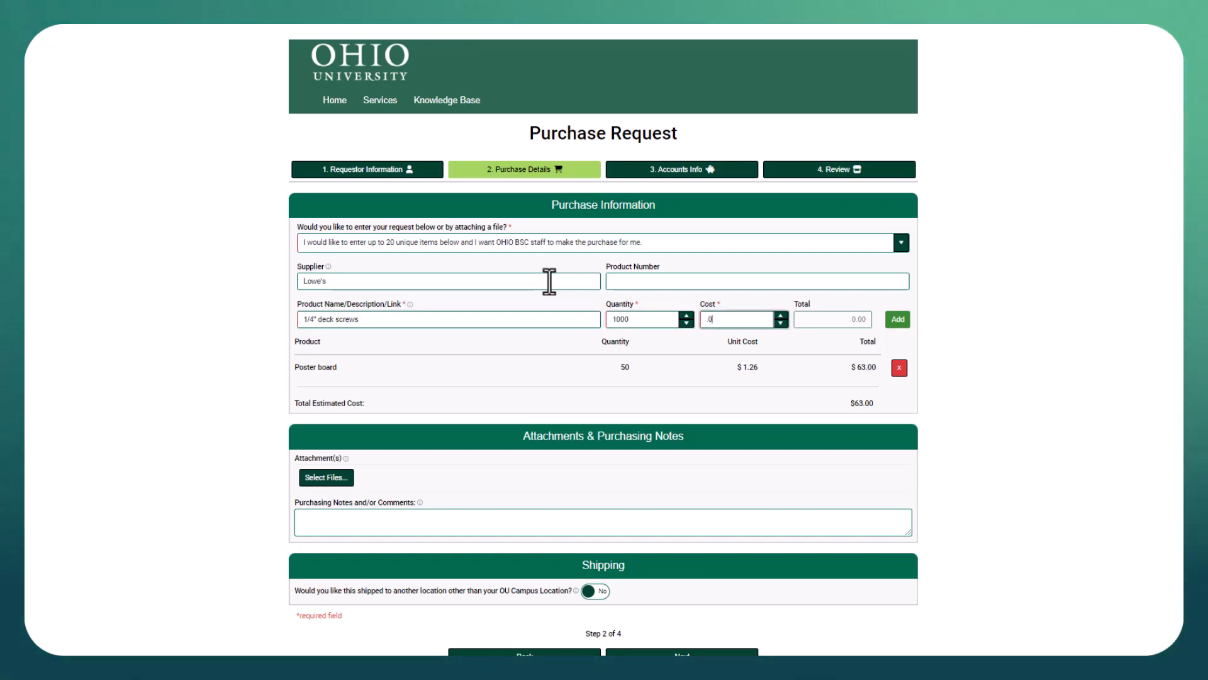
key("Tab")
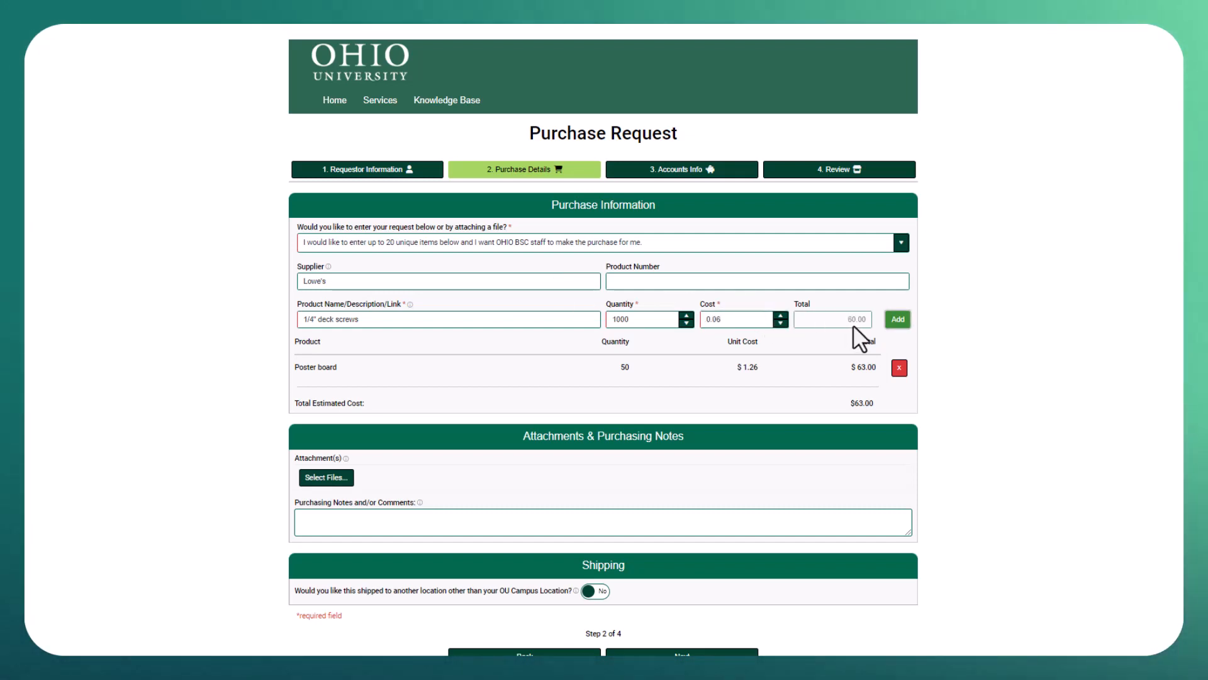
Step: Add the deck screws to the request and attach the files ~Ticket 3.docx and ~Ticket 4.docx
left_click(897, 320)
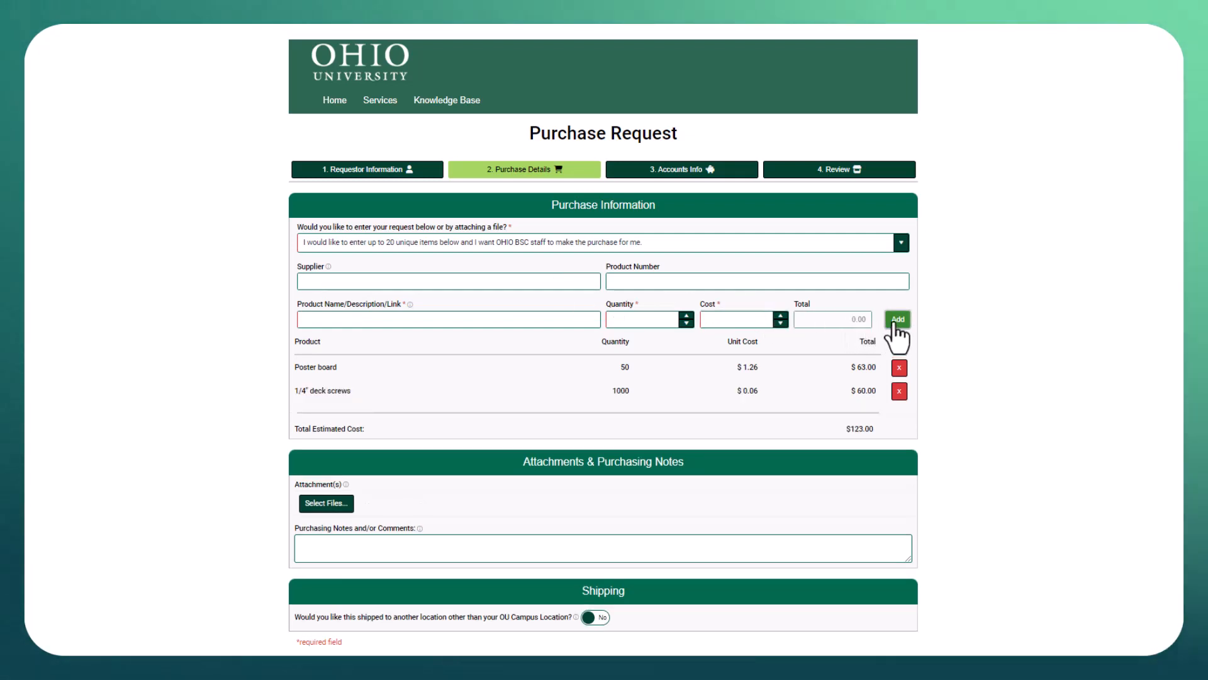
left_click(328, 502)
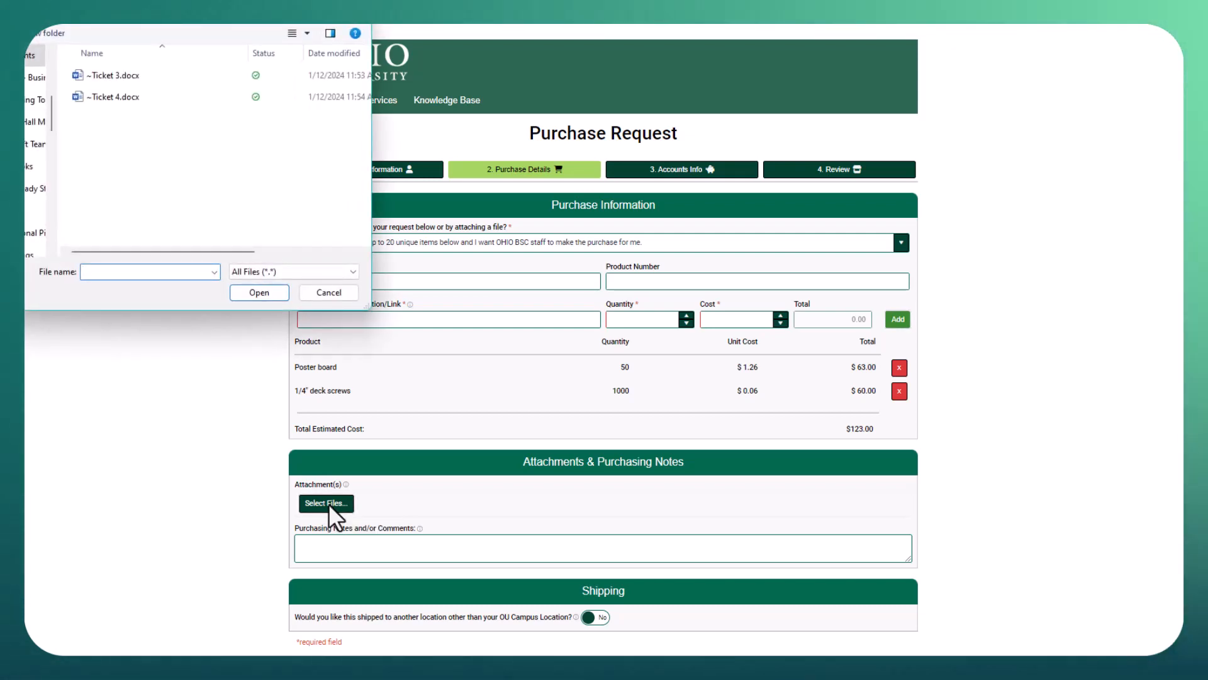
left_click(119, 77)
left_click(120, 97, "ctrl")
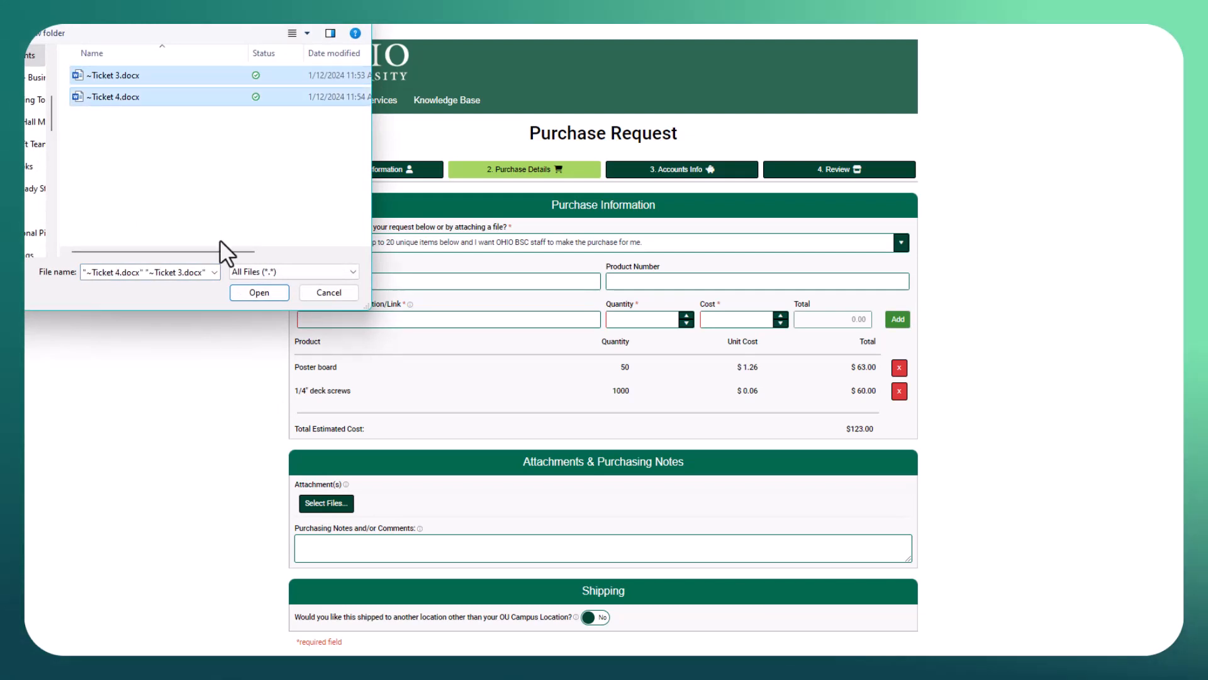
left_click(249, 295)
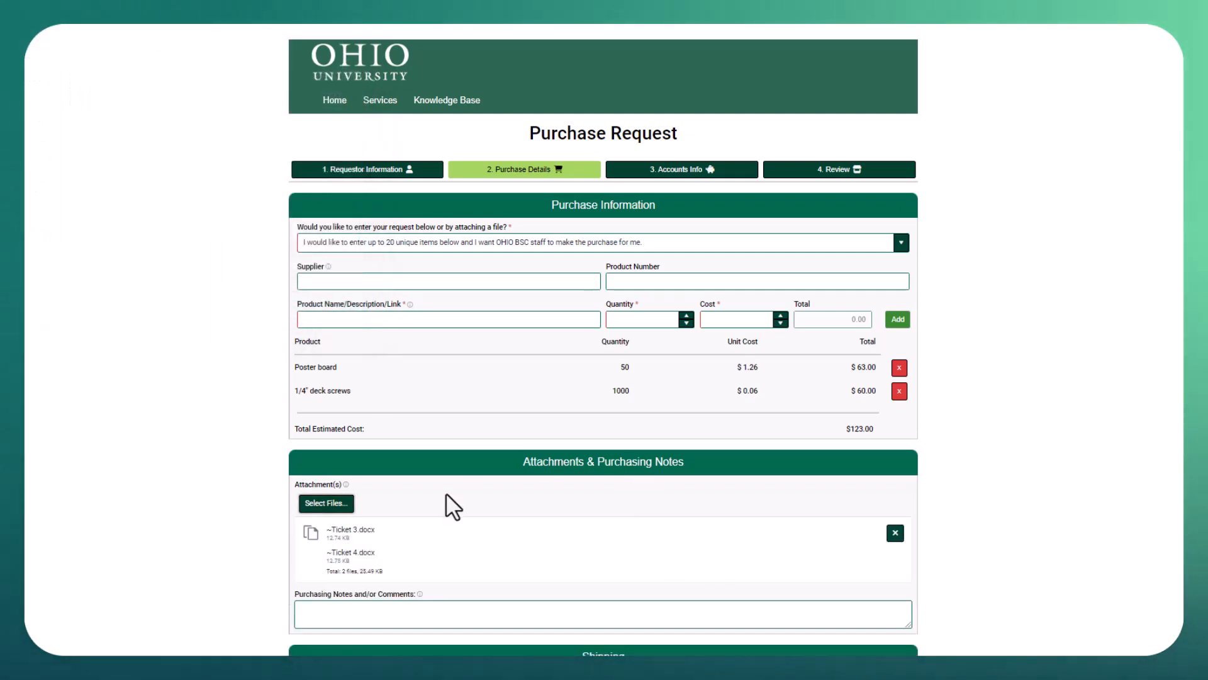
Step: Attach ~Ticket 1.docx and ~Ticket 2.docx from another folder as a second set of attachments
left_click(331, 511)
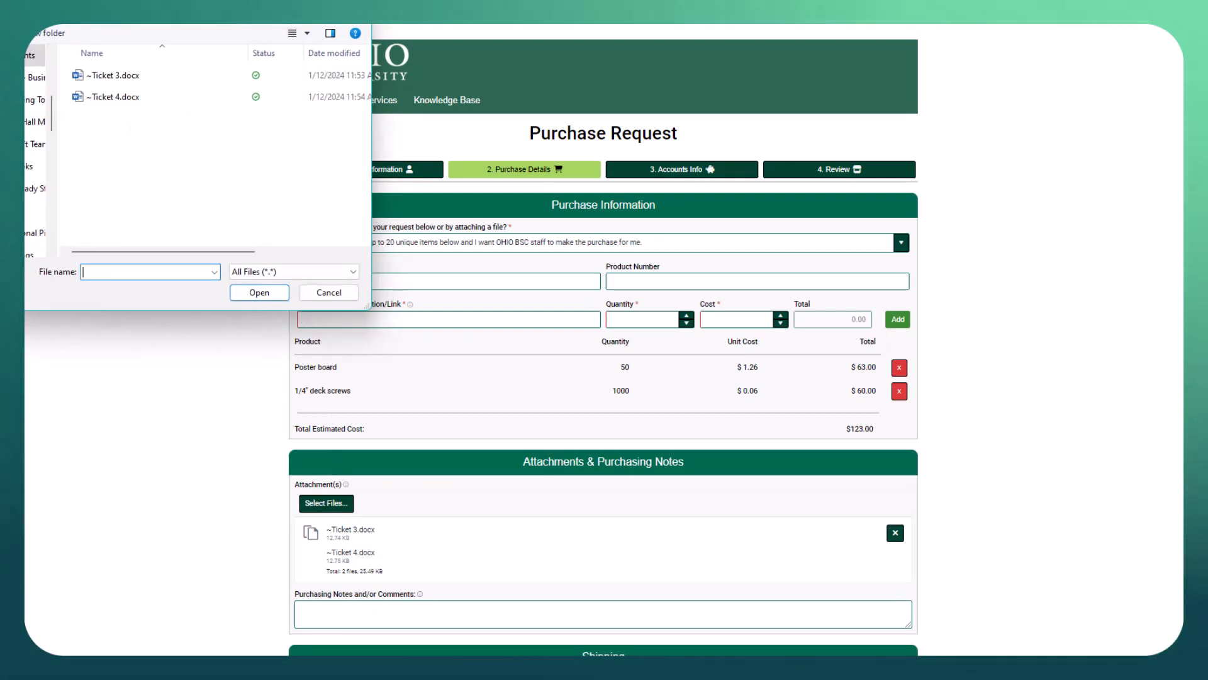
scroll(28, 94, "up", 3)
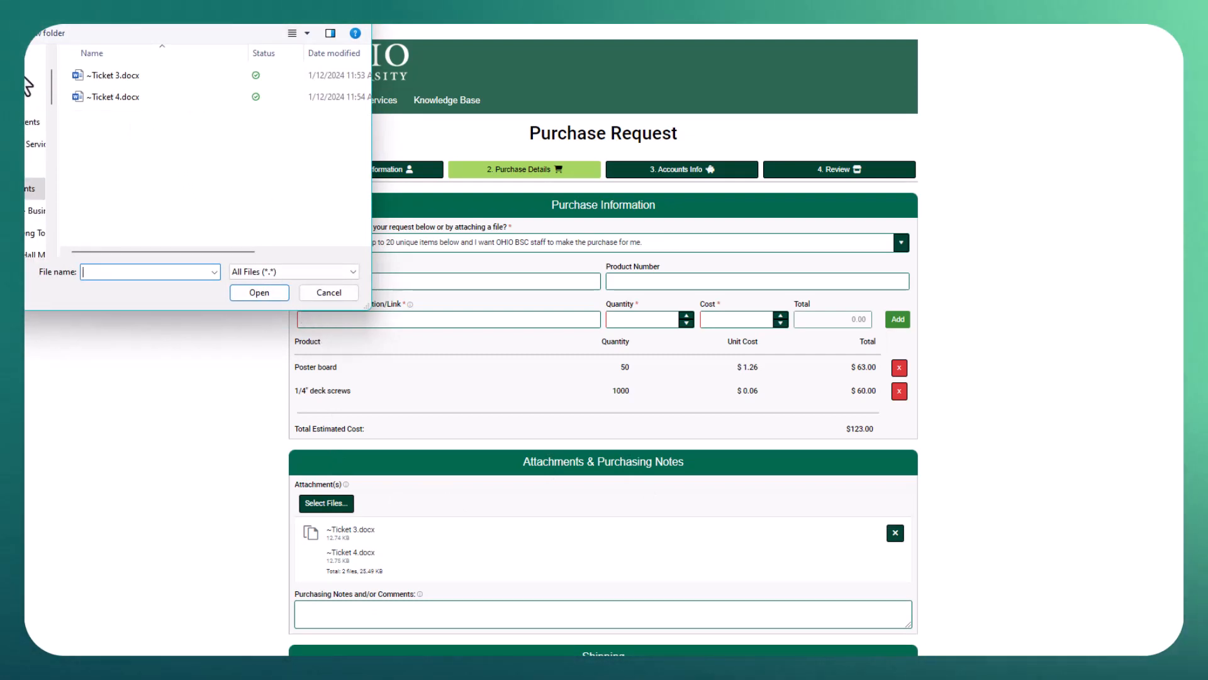
left_click(34, 55)
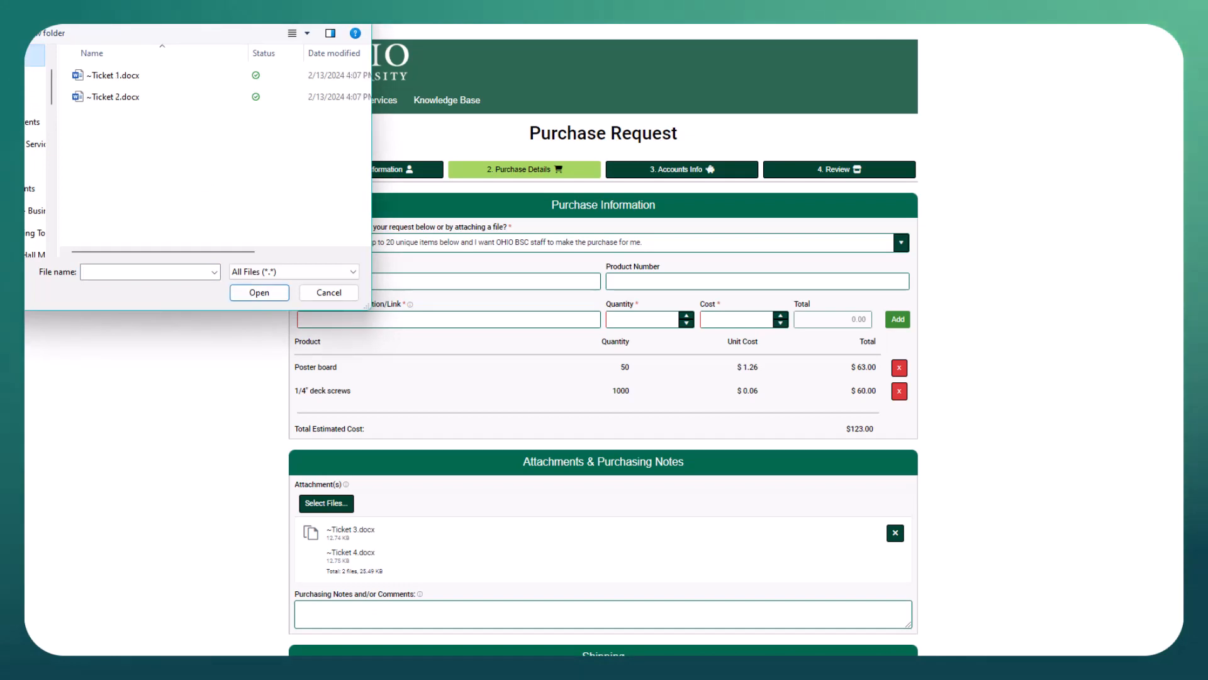
left_click(126, 77)
left_click(126, 96, "ctrl")
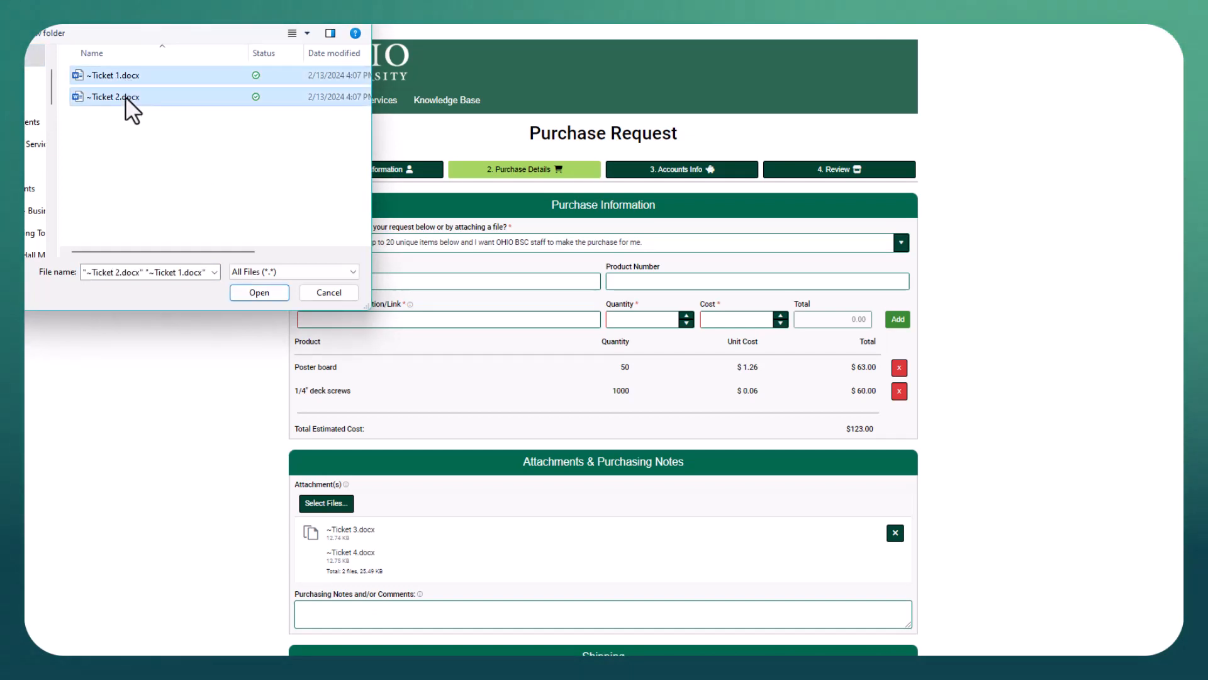
left_click(261, 293)
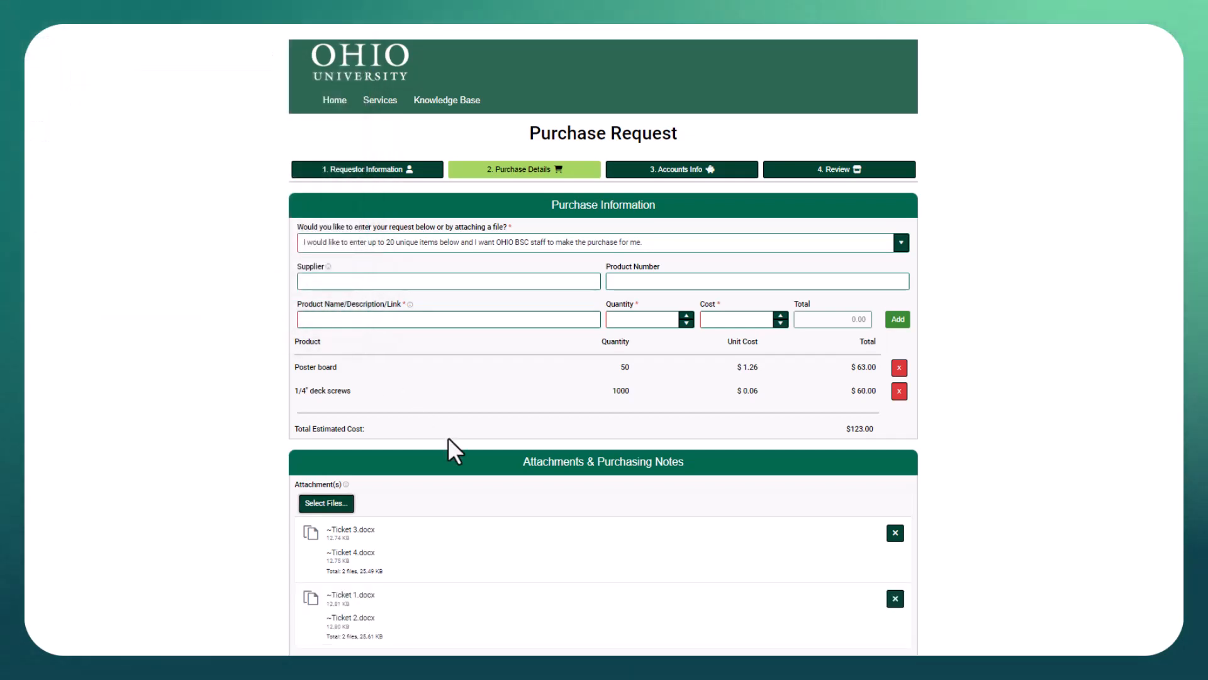
Step: Try out the options for shipping to another location and off-campus, and set both back to No
scroll(449, 437, "down", 1)
scroll(449, 451, "down", 2)
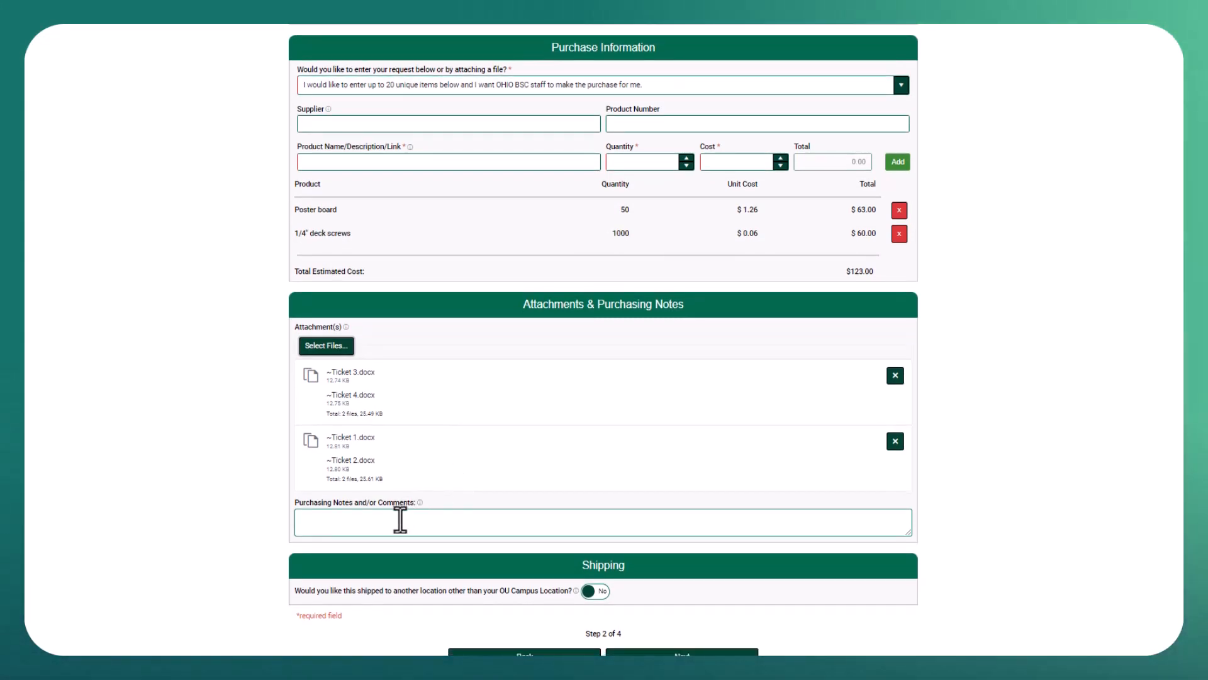
left_click(401, 520)
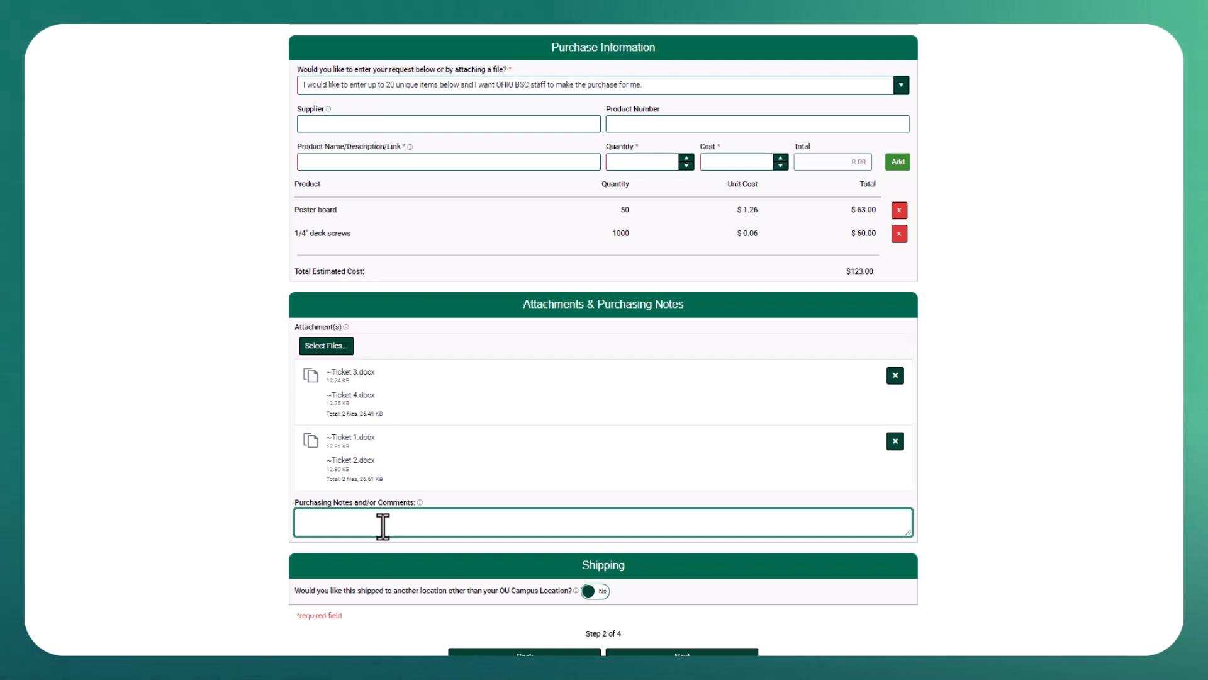
left_click(589, 592)
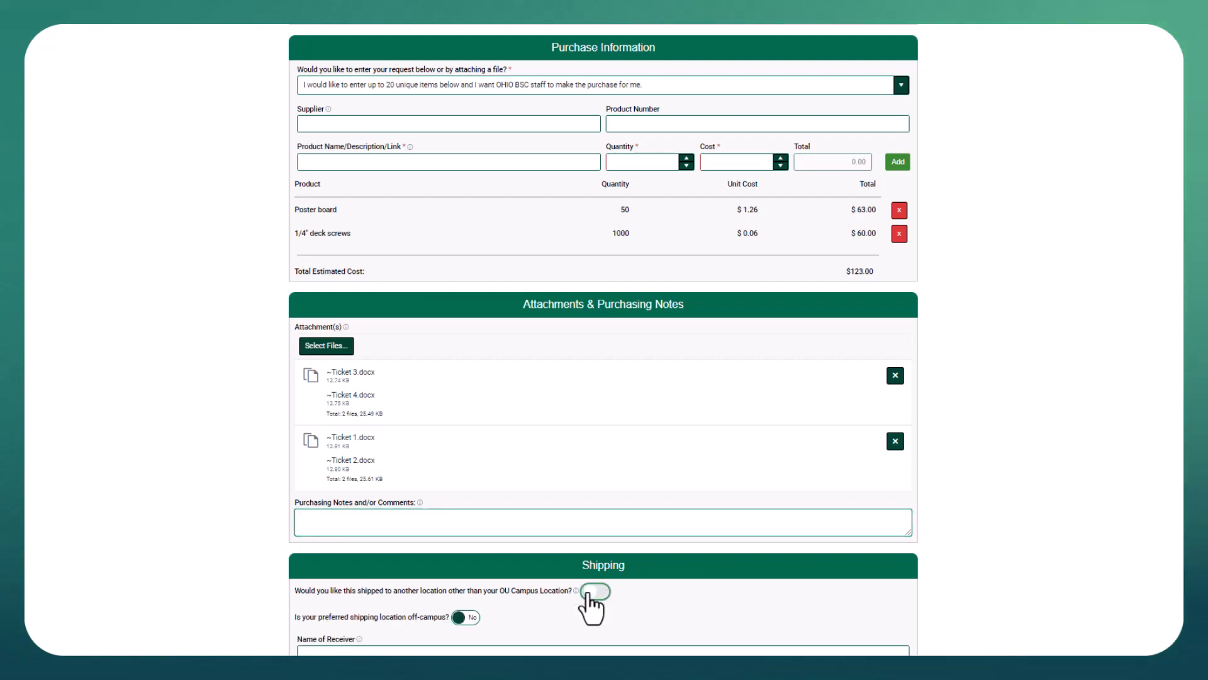
scroll(566, 472, "down", 2)
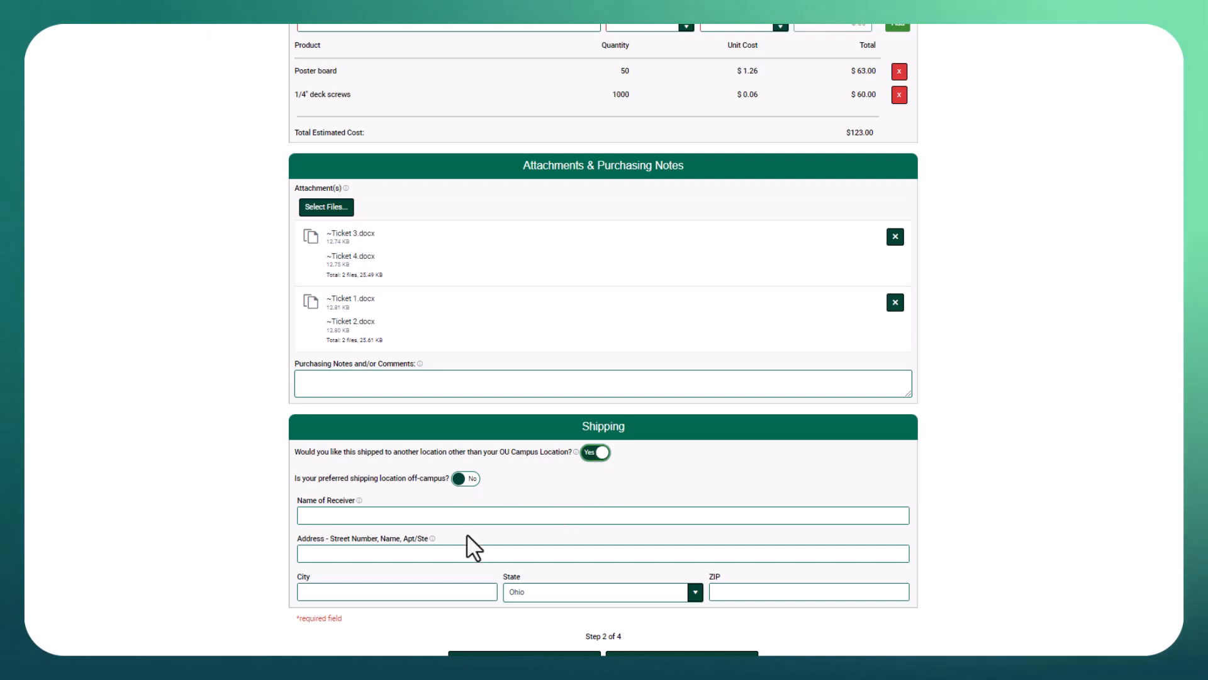
left_click(460, 479)
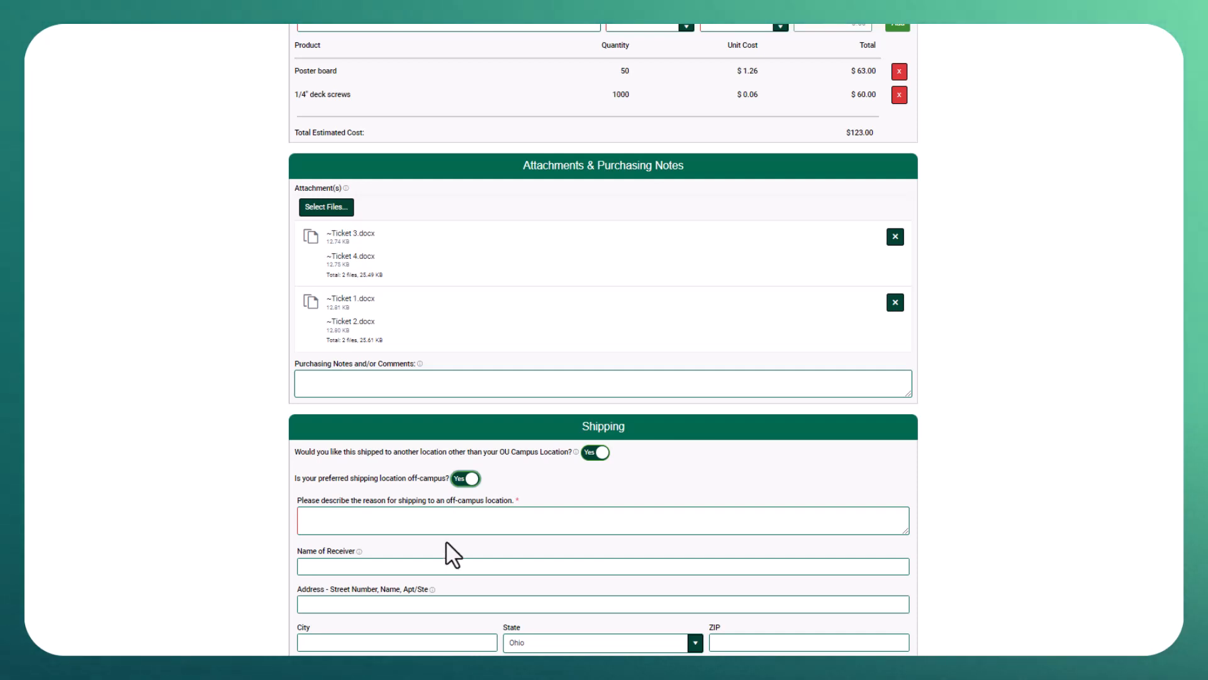
left_click(469, 479)
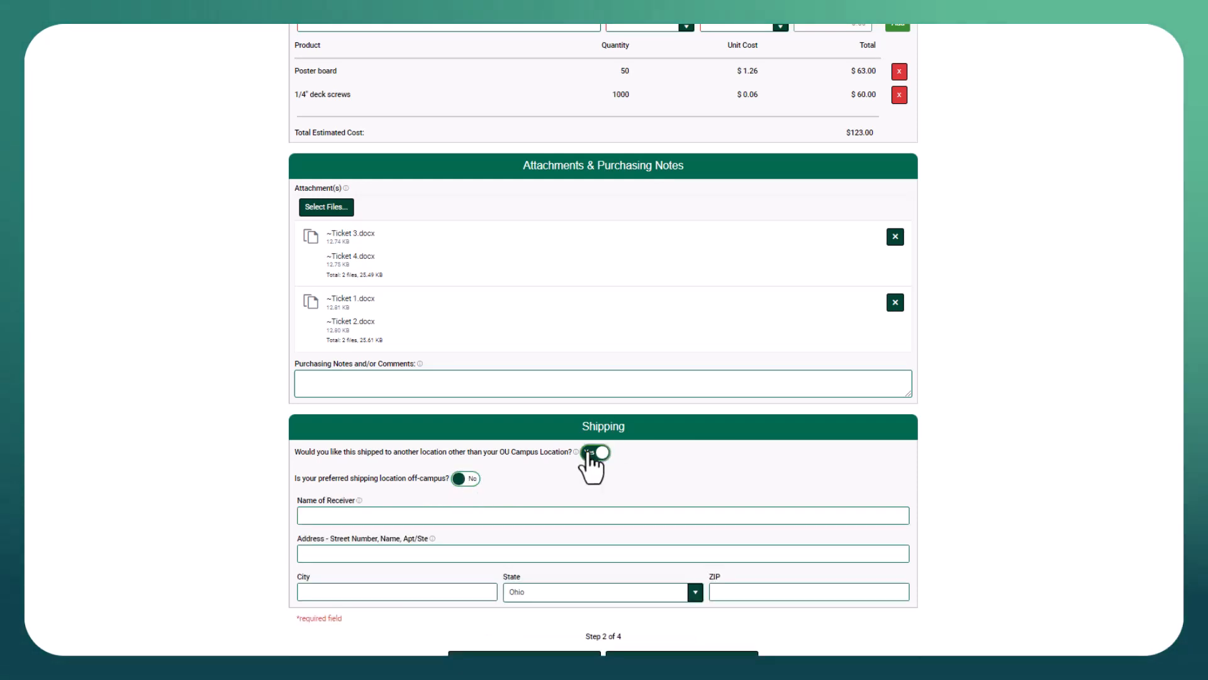
left_click(595, 451)
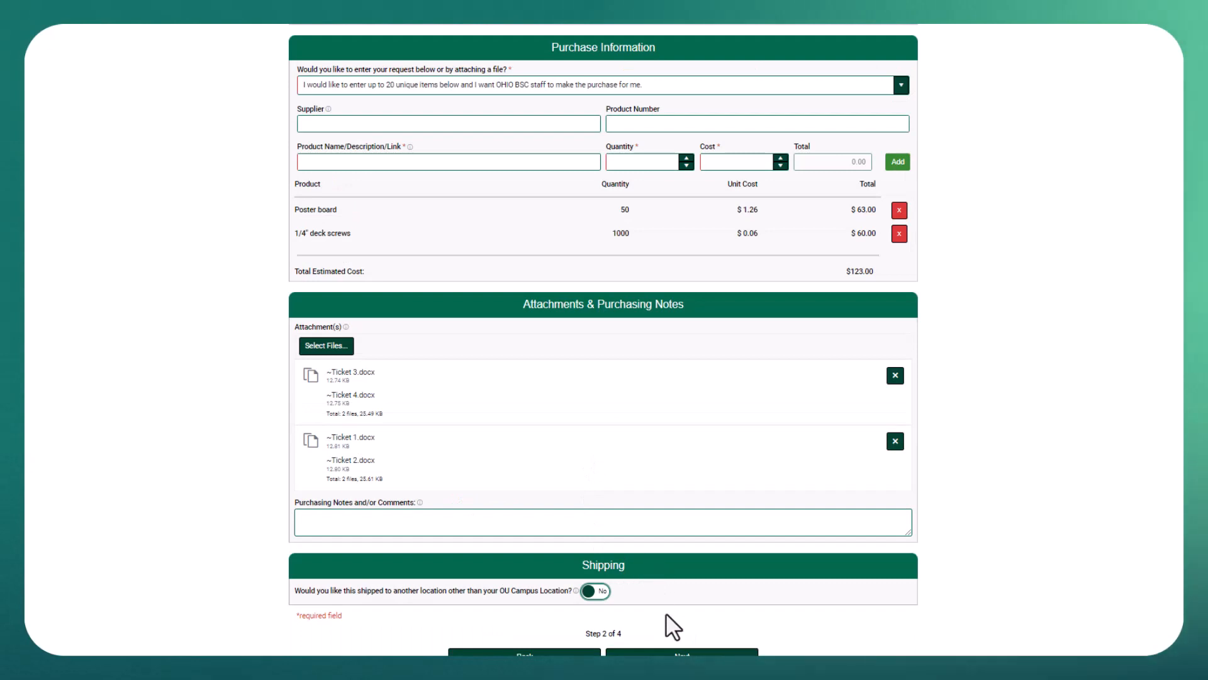
Step: Continue to the accounts information and add the BSC GENERAL account as a cost center for the allocation
left_click(670, 654)
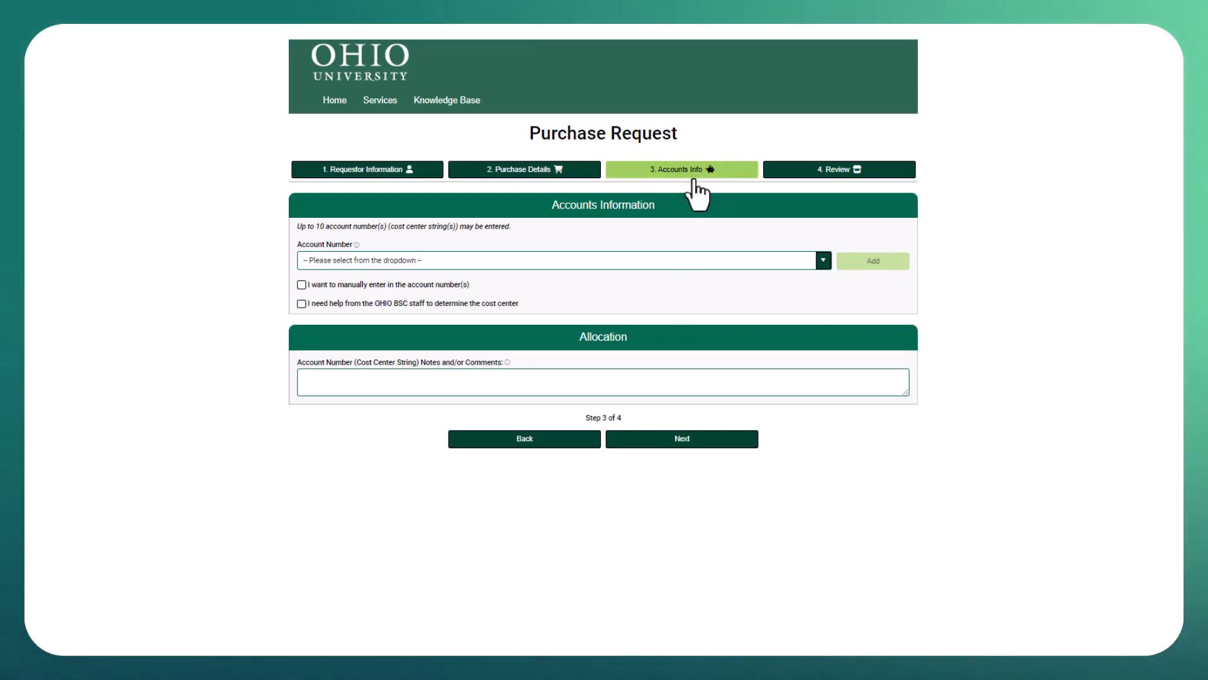
left_click(672, 275)
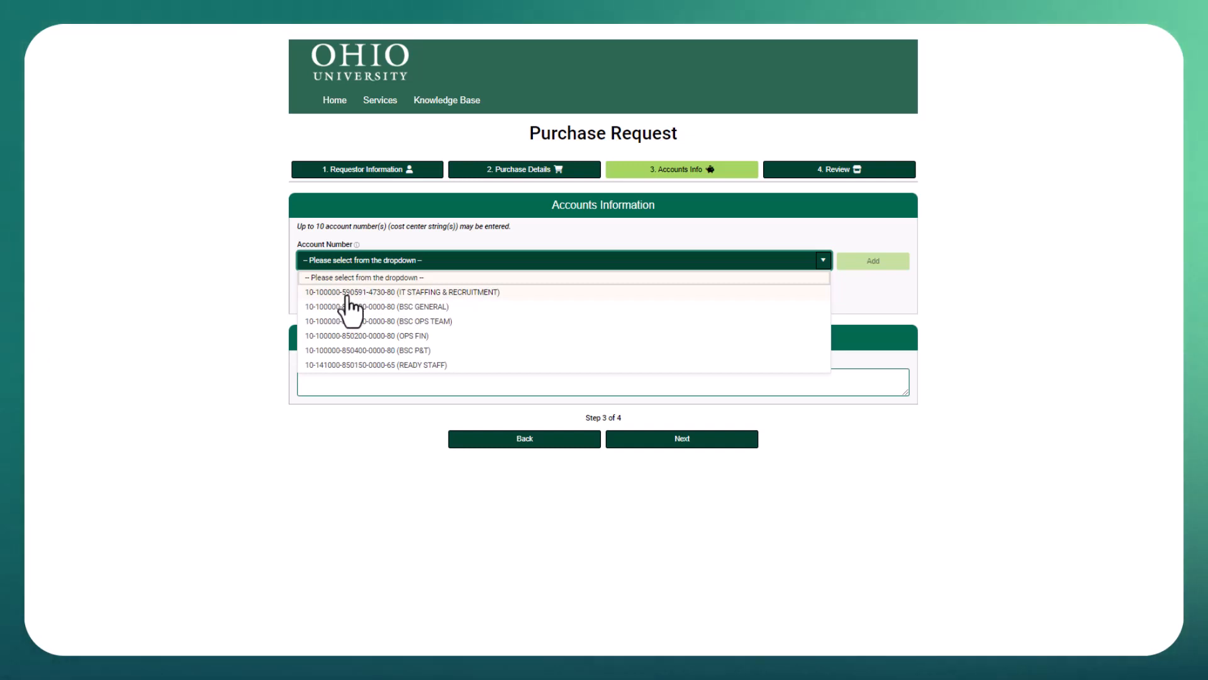
left_click(346, 307)
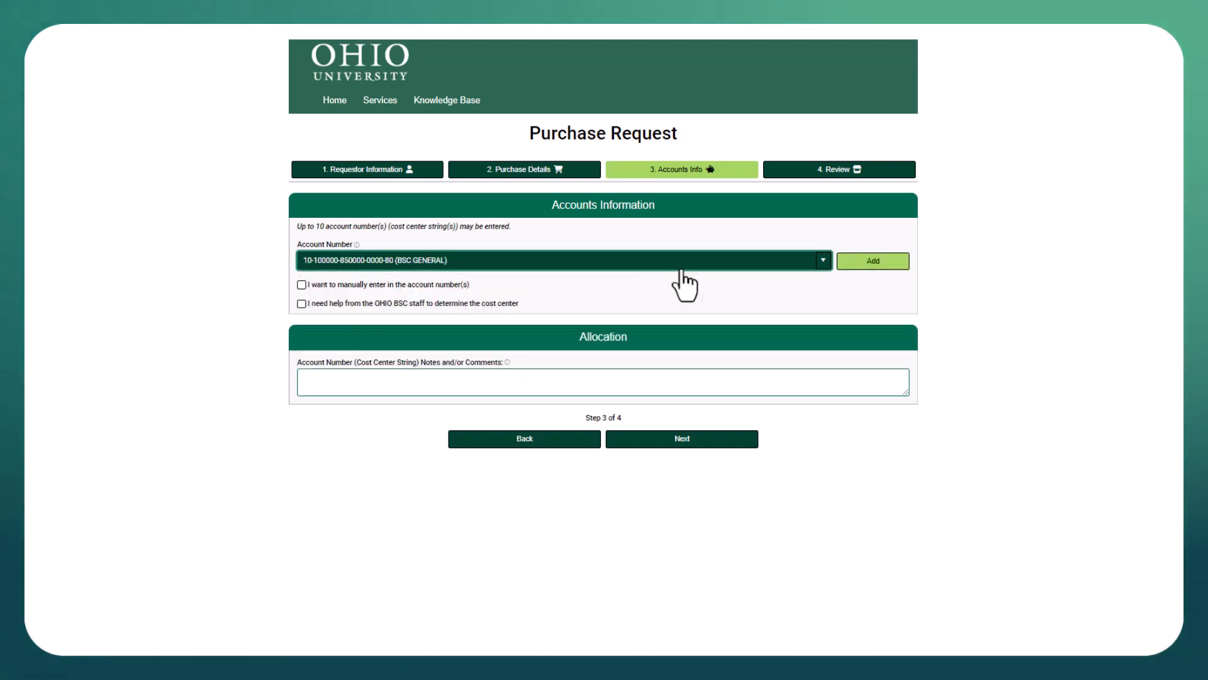
left_click(853, 265)
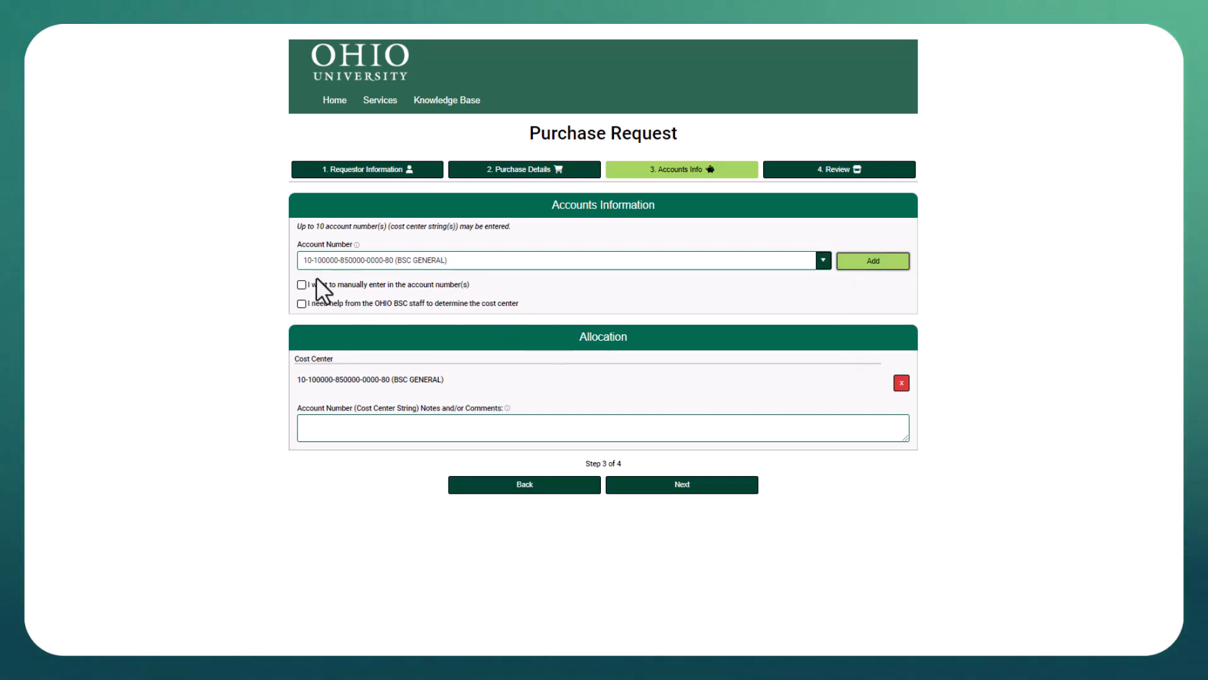
Step: Choose manual account entry, enter the second account number, validate it and add it to the allocation
left_click(302, 285)
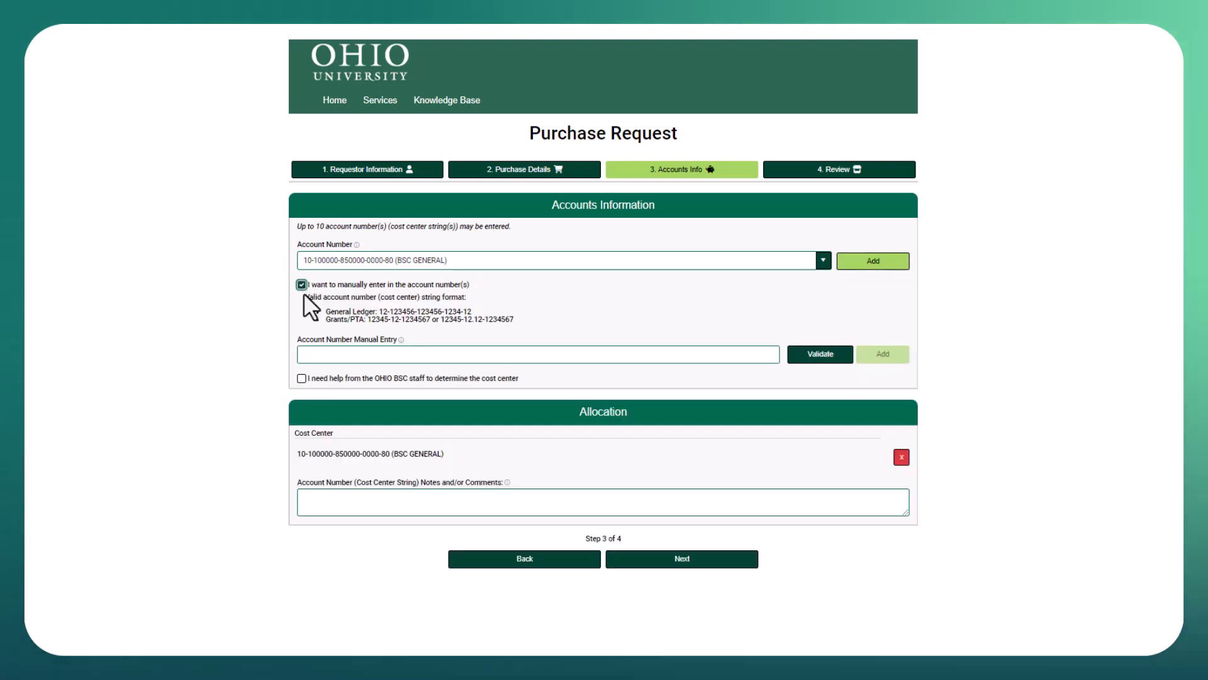
left_click(319, 353)
type("10-100000-850")
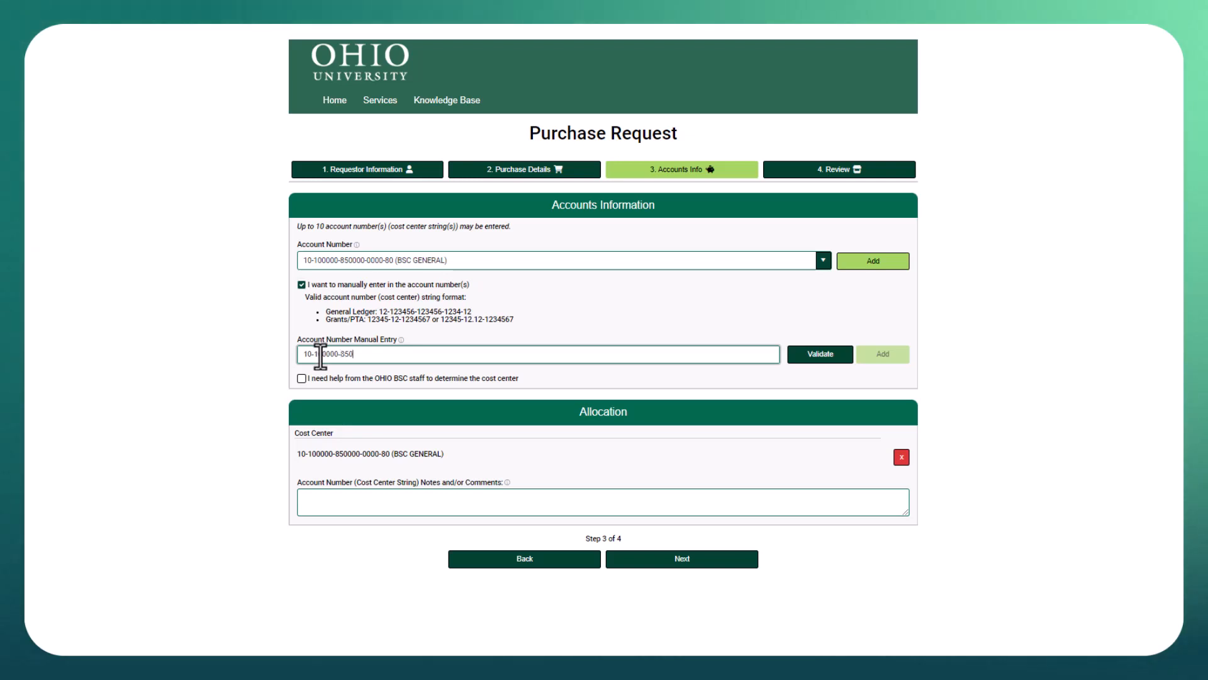
type("100")
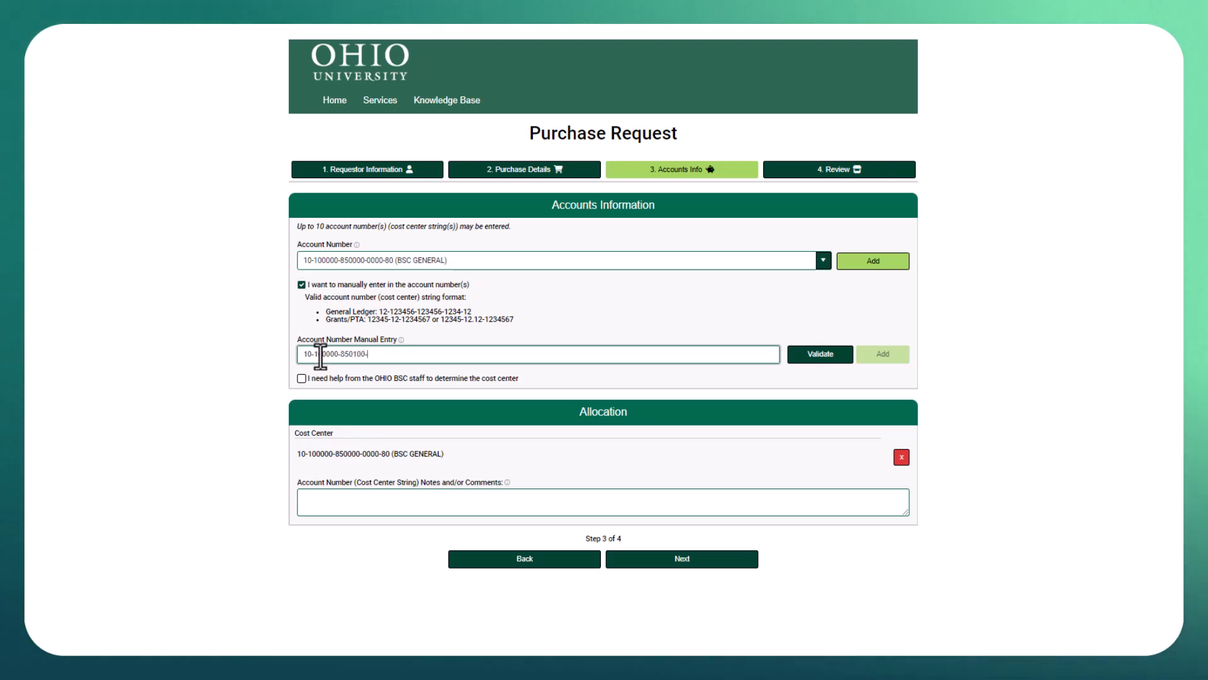
type("-0000-80")
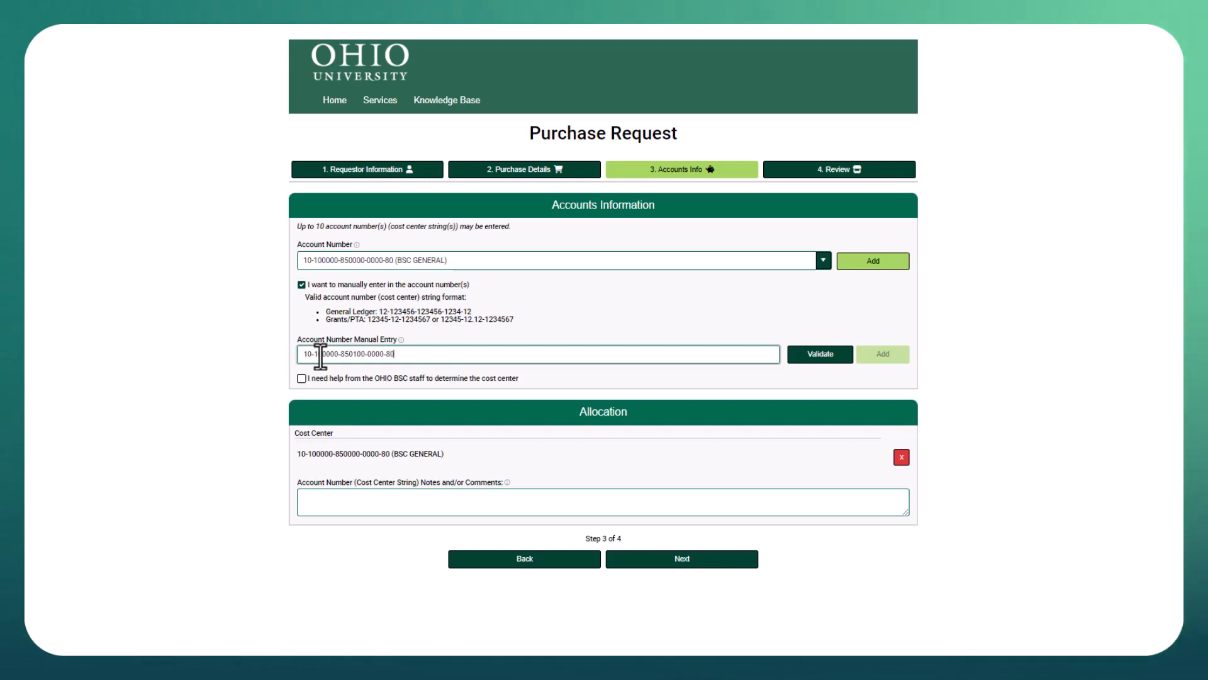
left_click(805, 357)
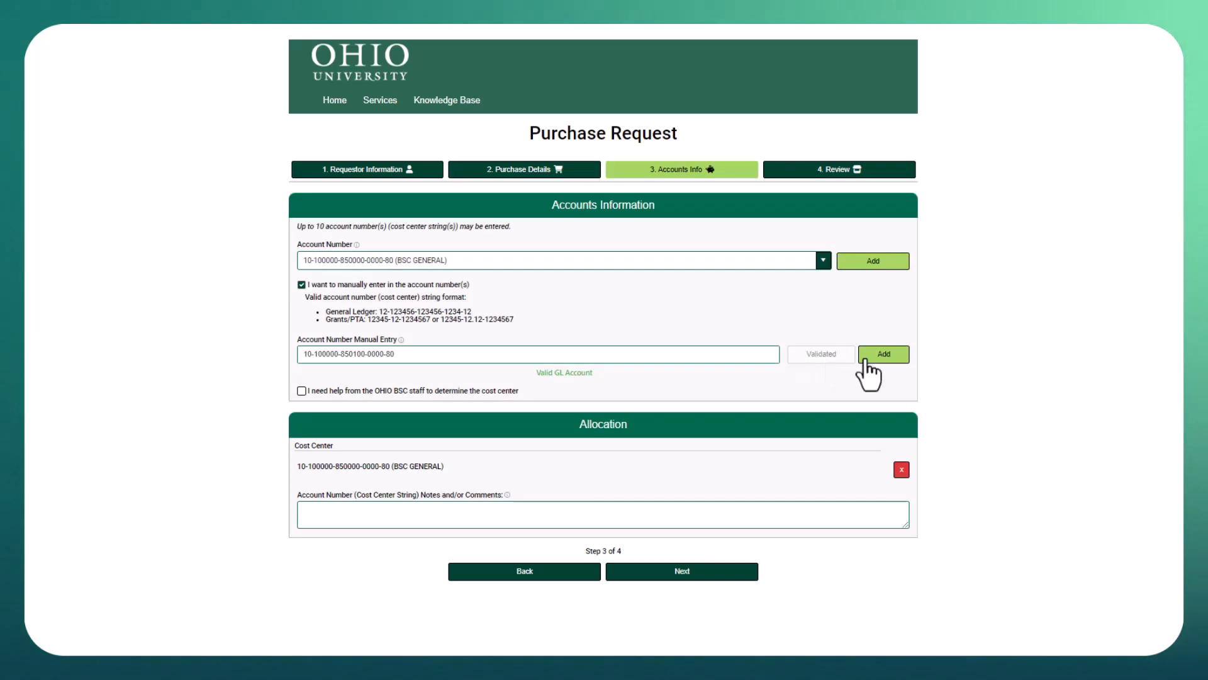
left_click(881, 355)
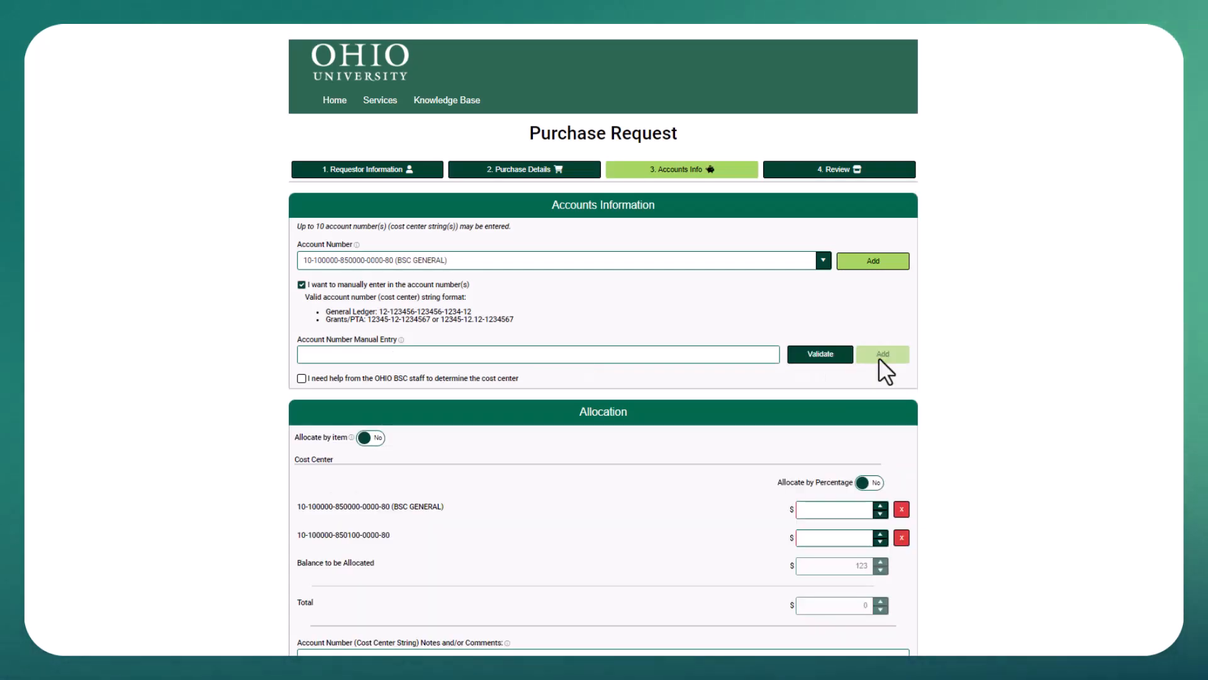
Step: Request OHIO BSC staff help with determining the cost center, enter the known part of the account number and add it
left_click(302, 379)
left_click(309, 416)
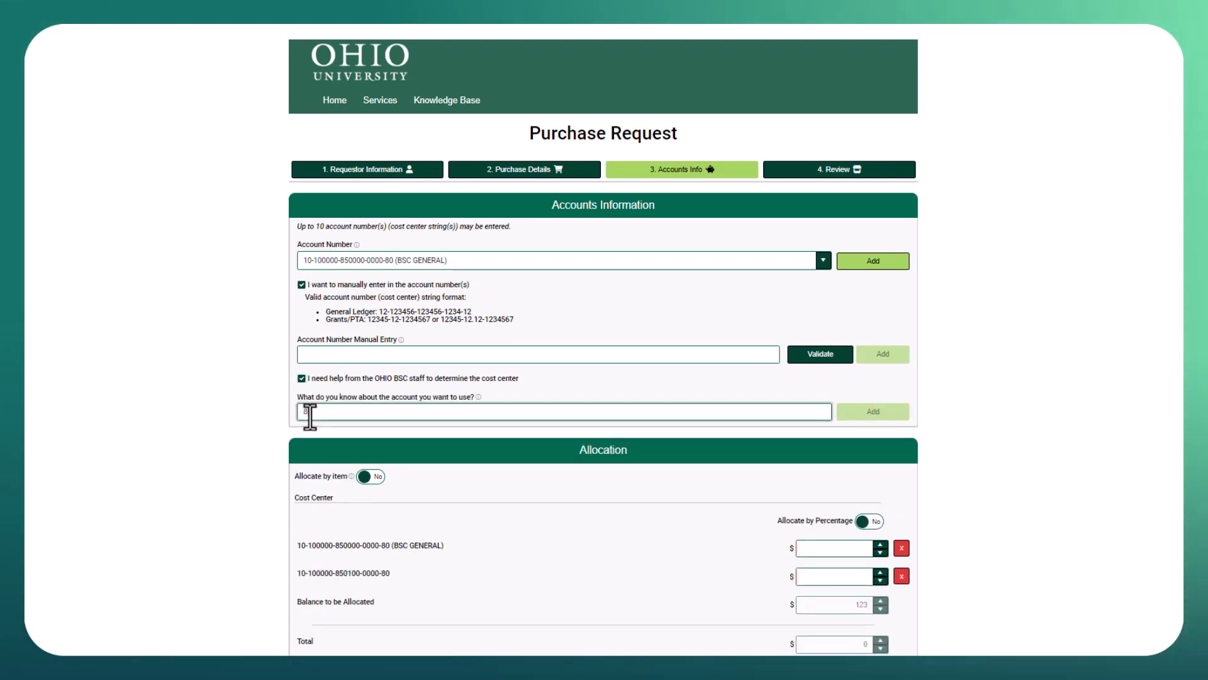
type("850400")
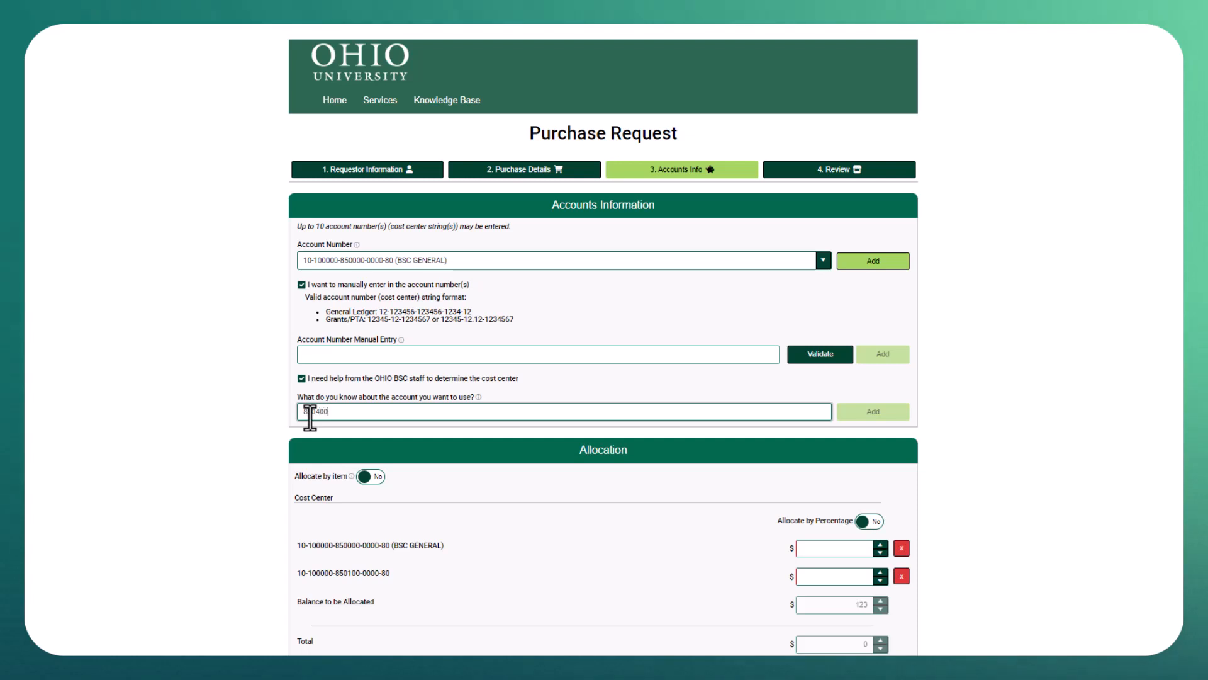
type(" -")
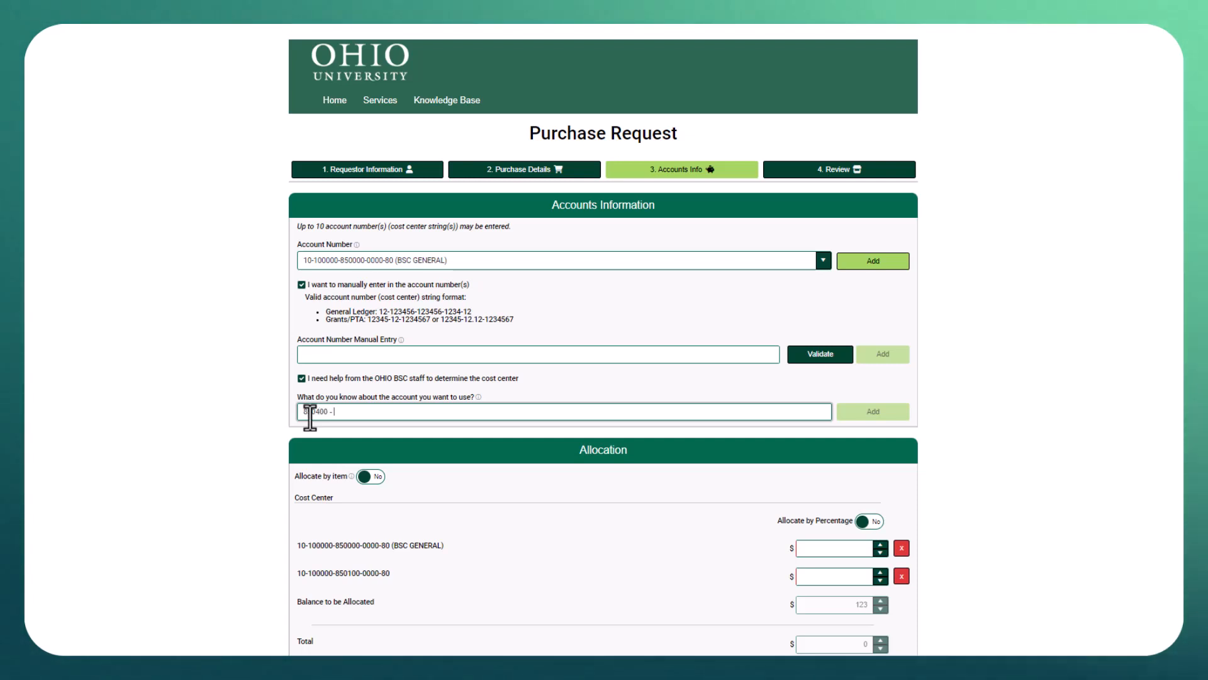
key("BackSpace")
key("BackSpace")
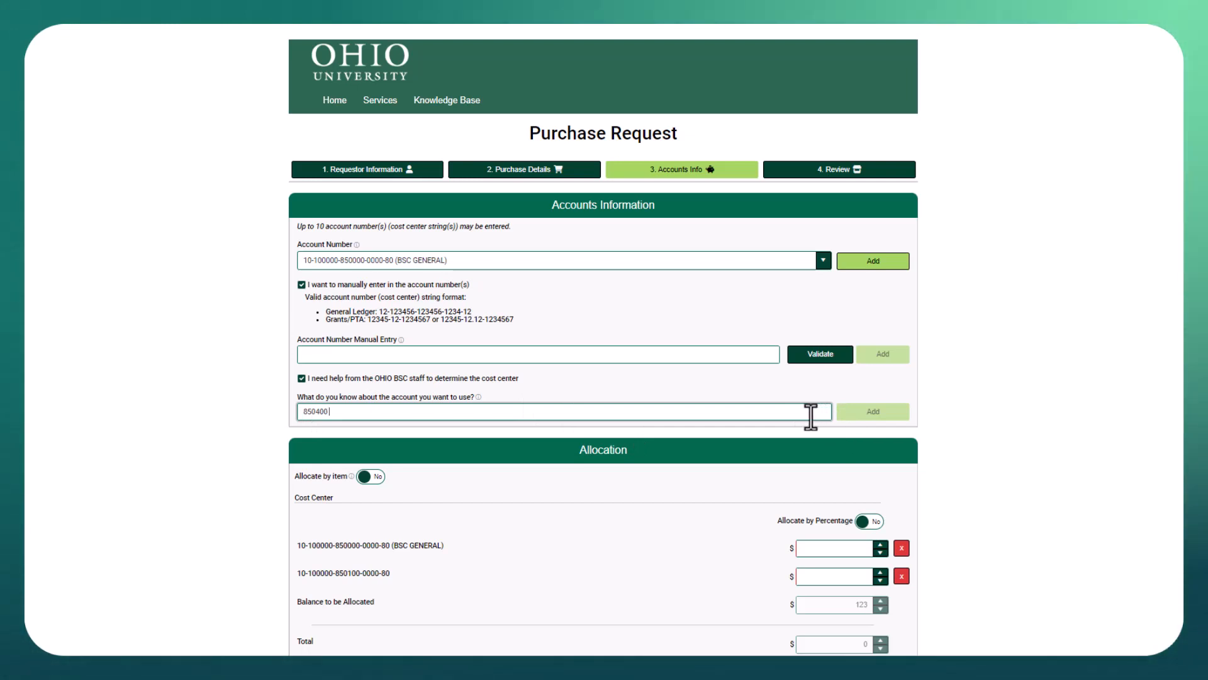
key("Tab")
left_click(874, 412)
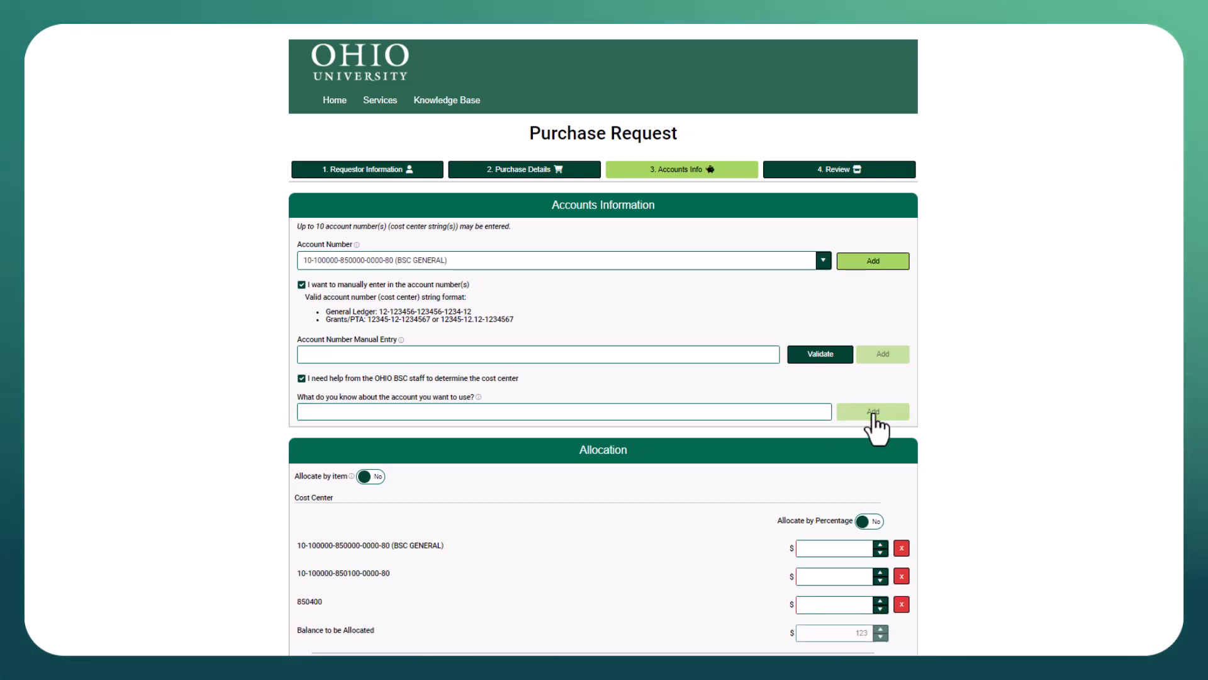
Step: Turn on allocation by item and check the cost center choices for Poster board without selecting one
scroll(797, 327, "down", 2)
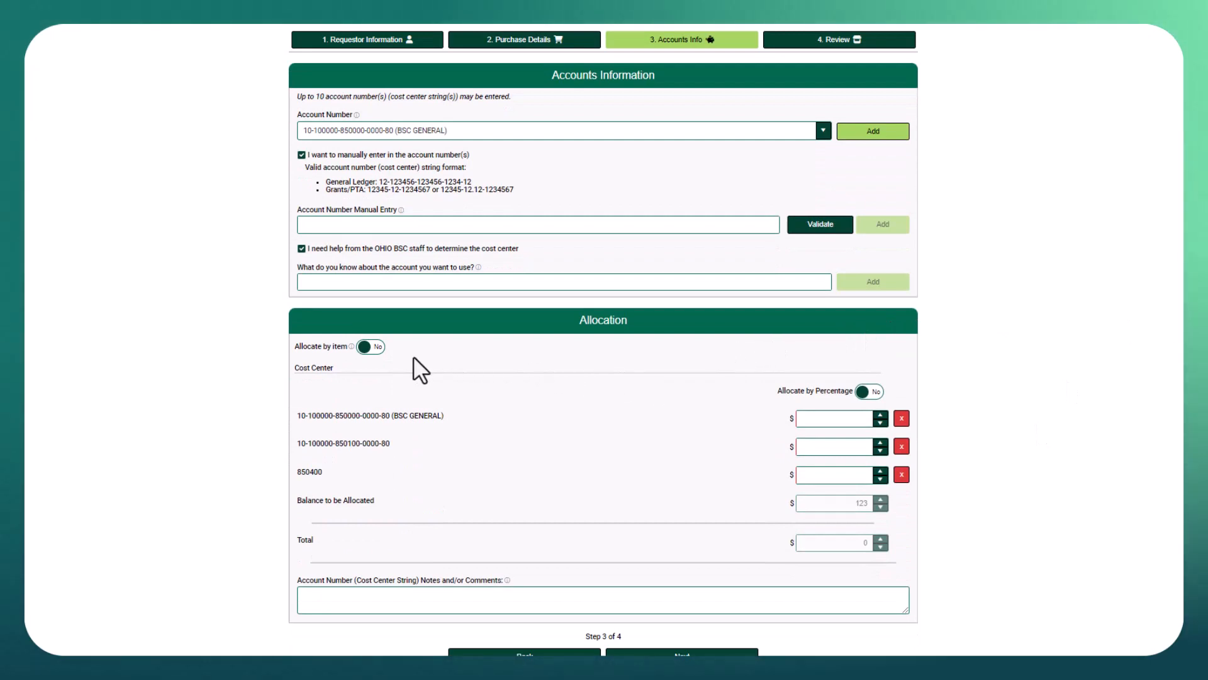
left_click(365, 347)
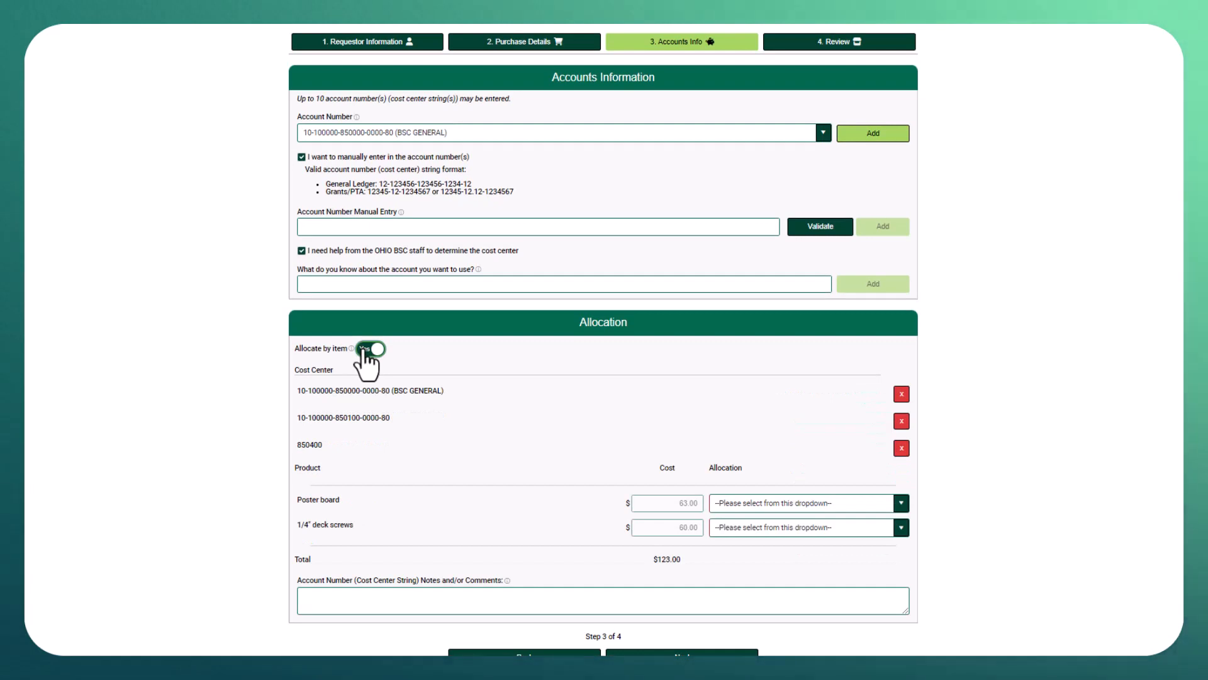
left_click(851, 503)
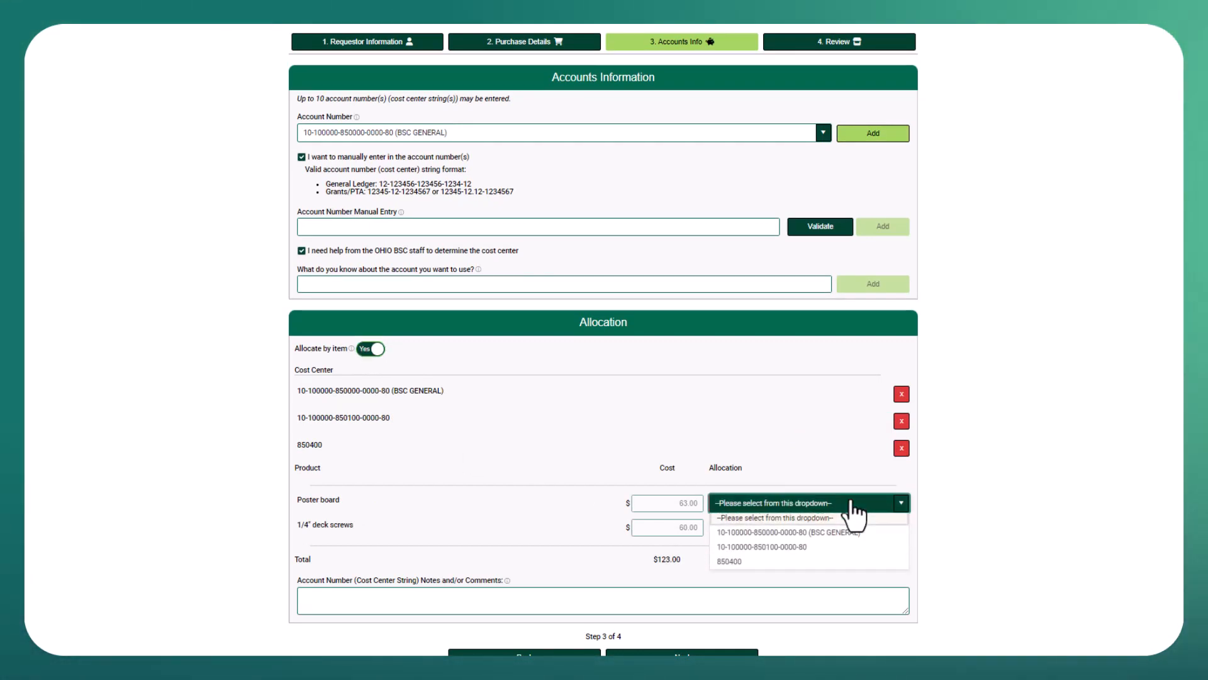
left_click(851, 501)
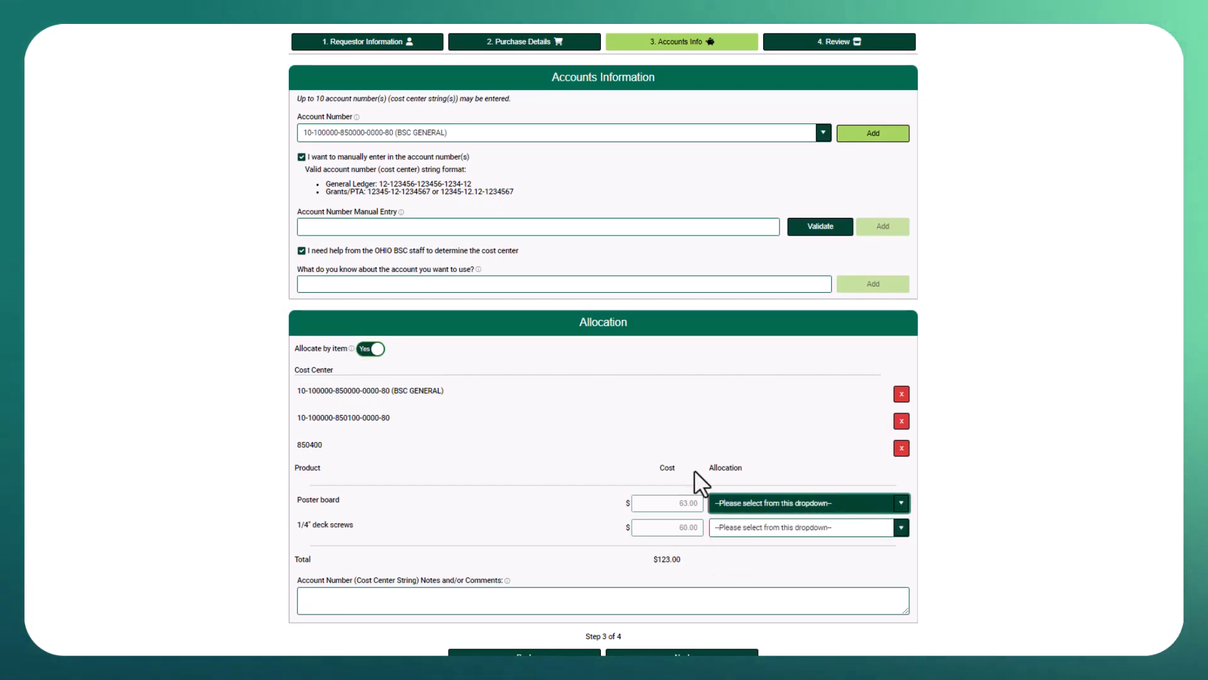
Step: Turn off allocation by item for the purchase request
left_click(370, 350)
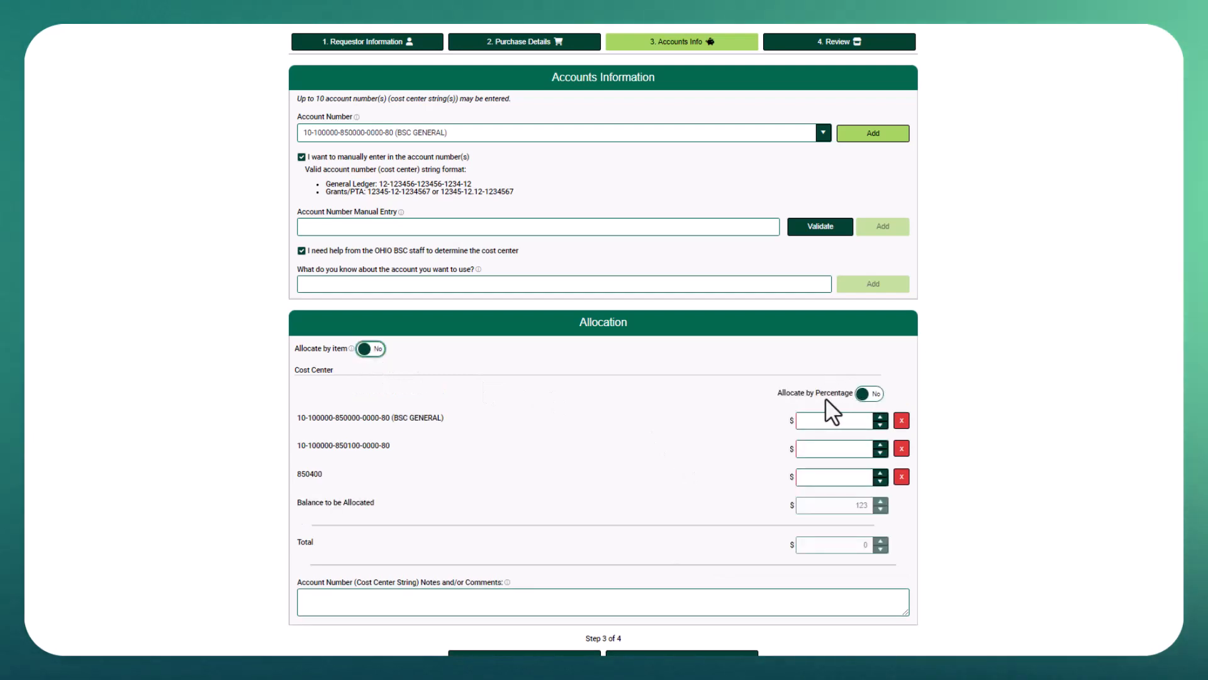
left_click(869, 397)
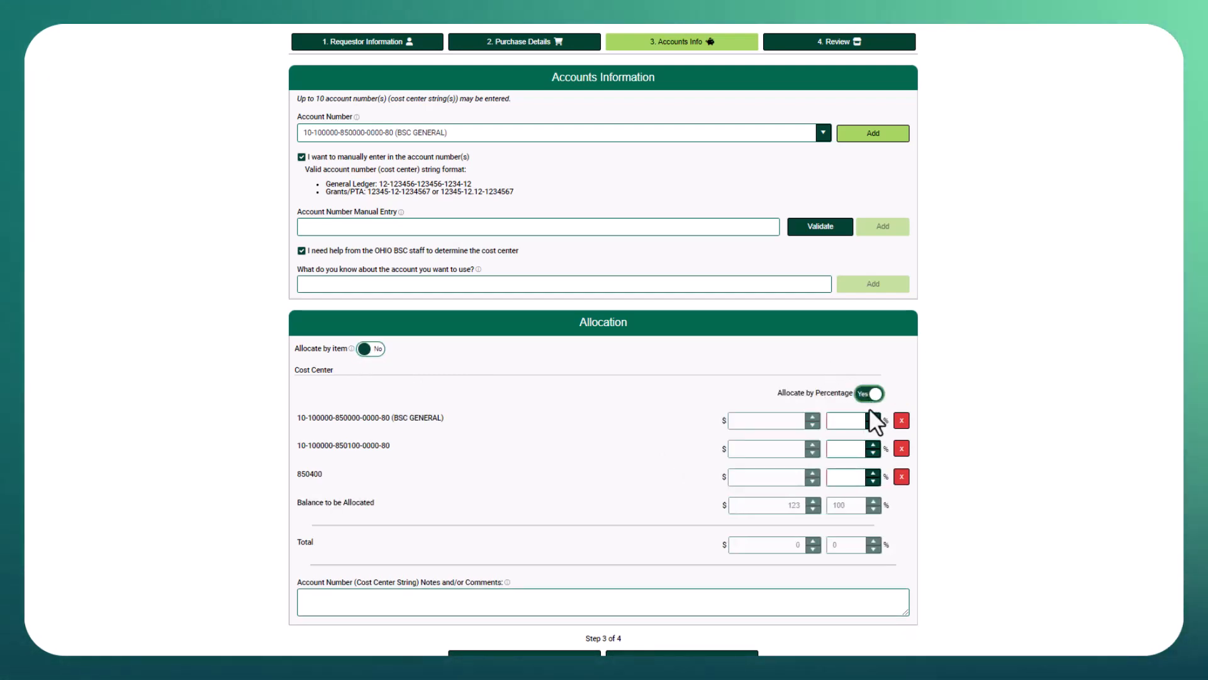
left_click(854, 450)
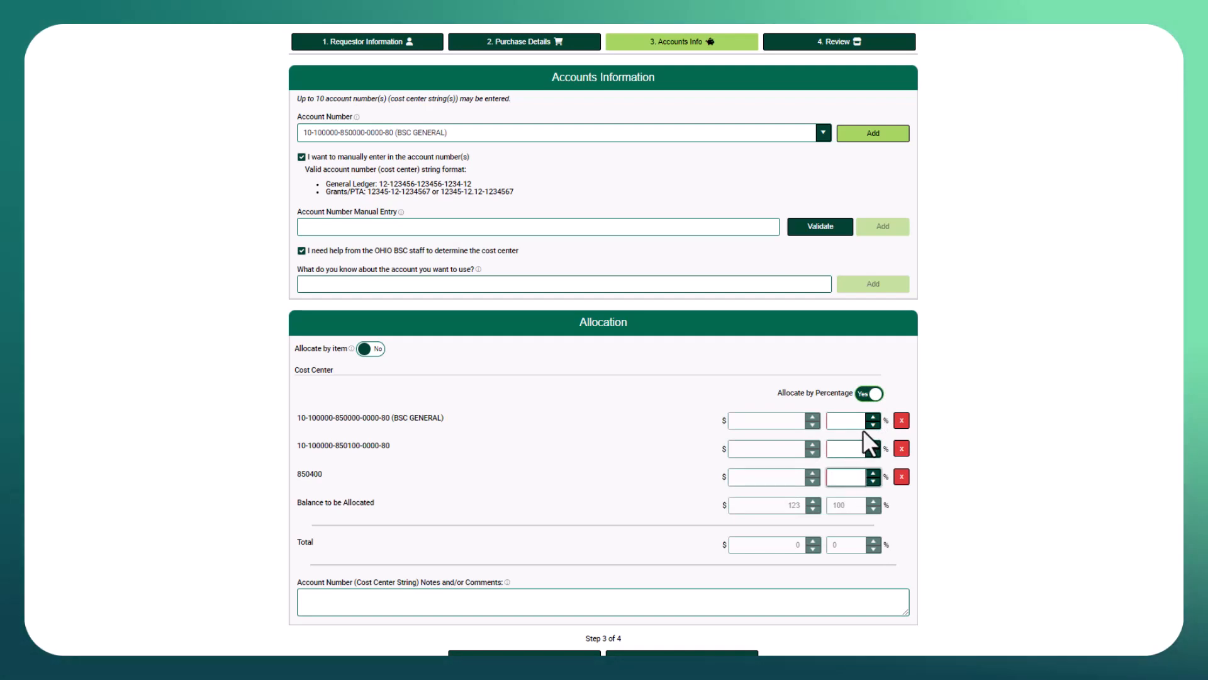
left_click(869, 395)
Step: Allocate $50 to the BSC GENERAL cost center, $50 to the second and $23 to the third, and continue to the review
left_click(851, 420)
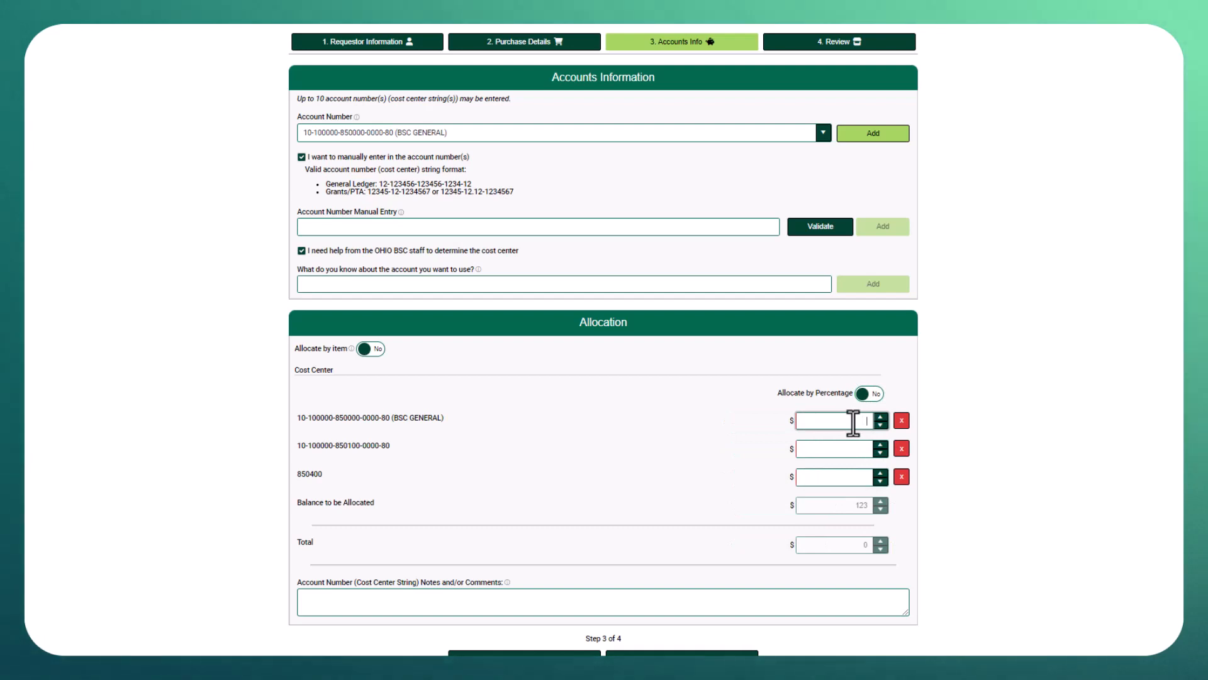
type("50")
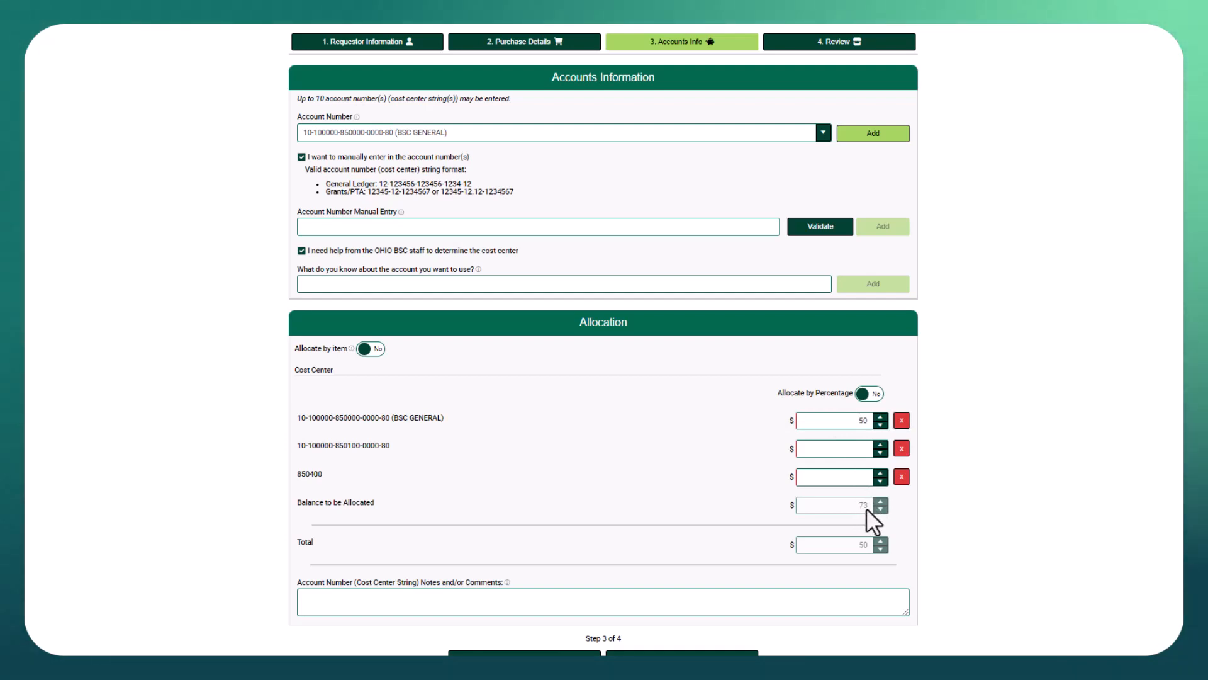
left_click(859, 450)
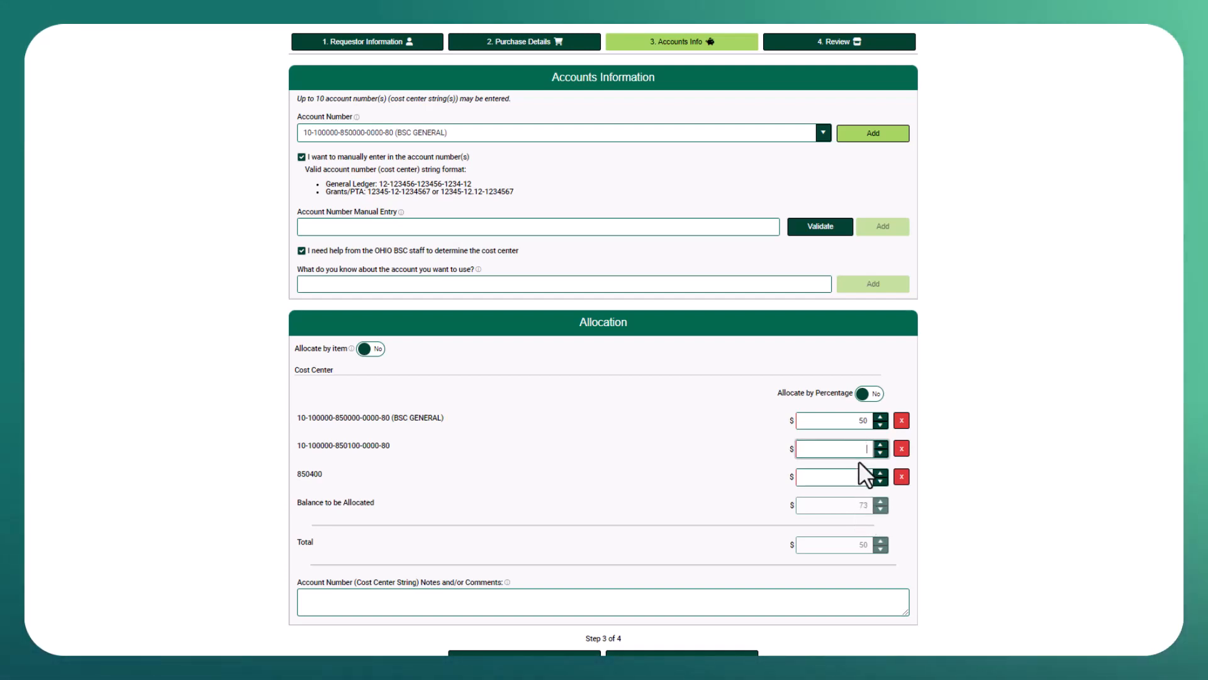
type("50")
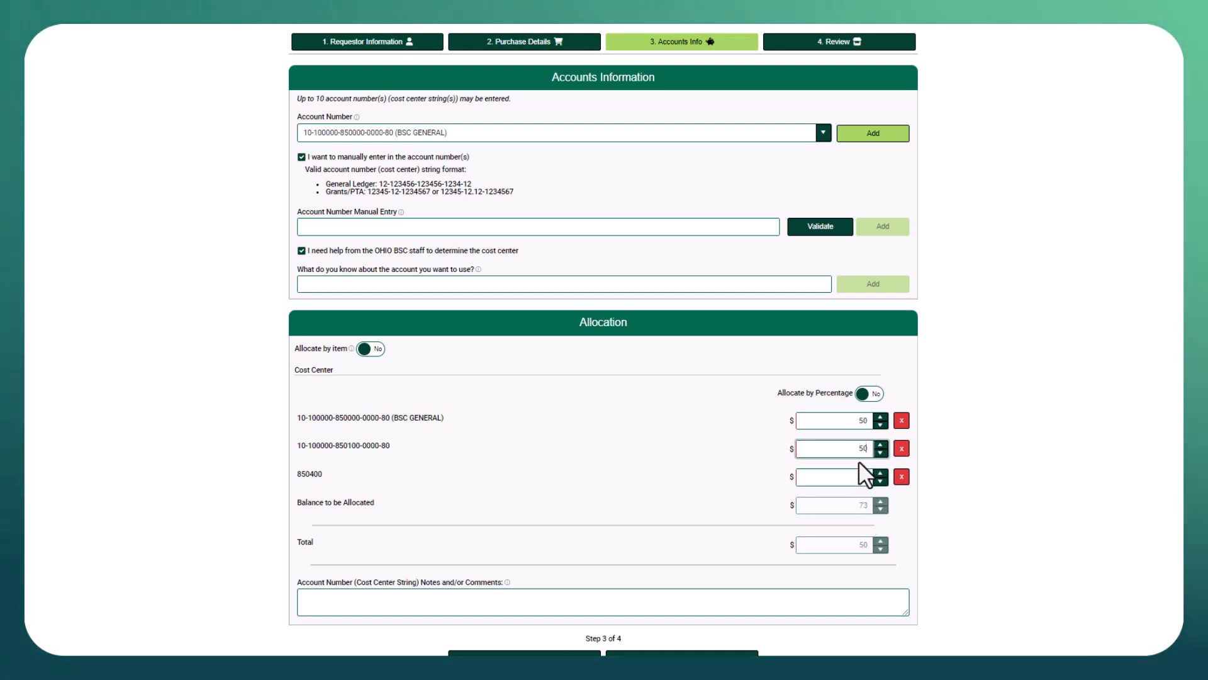
key("Tab")
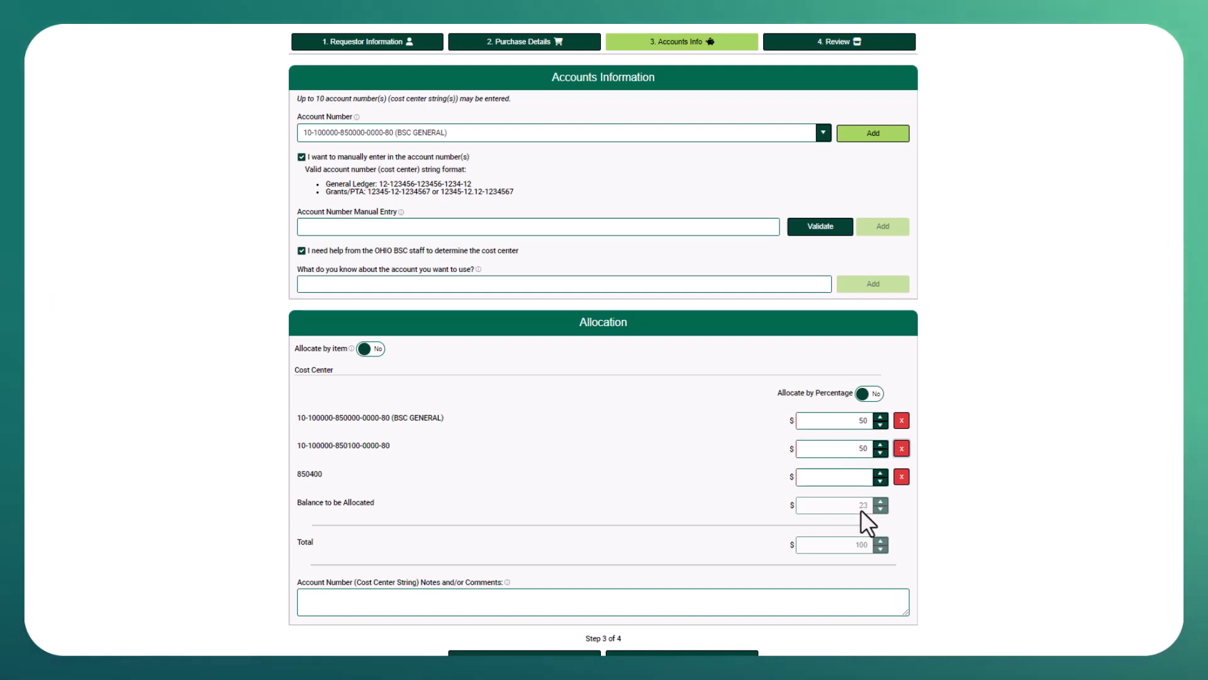
left_click(855, 476)
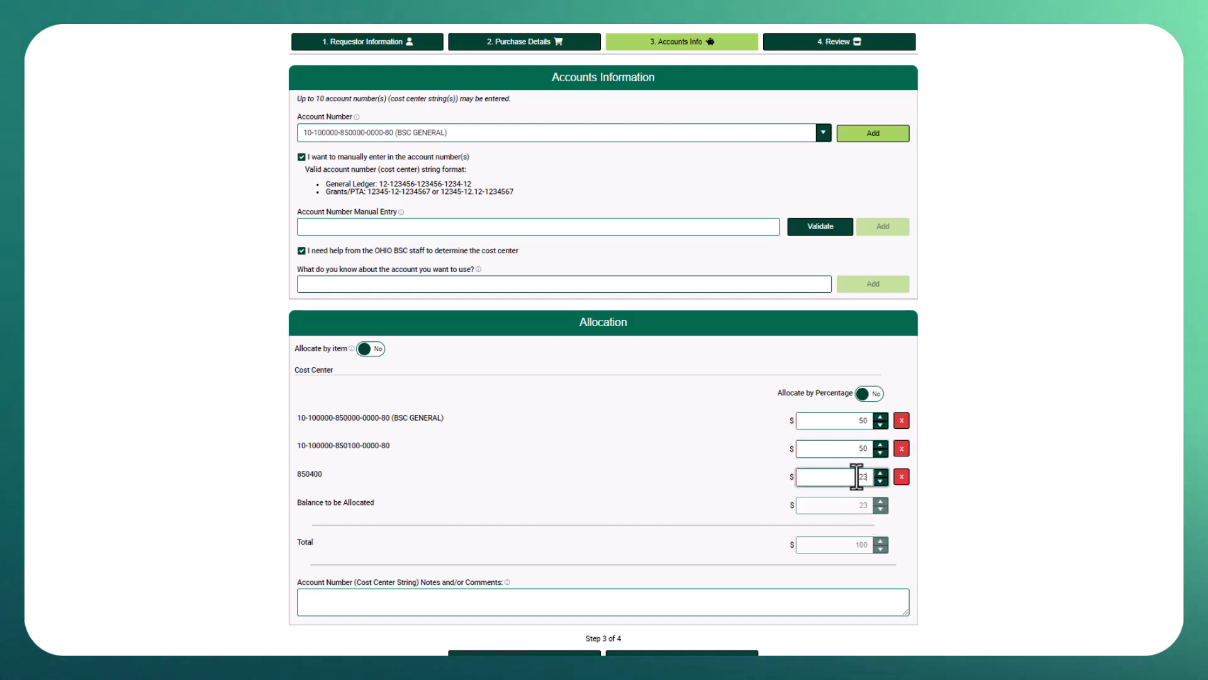
key("Tab")
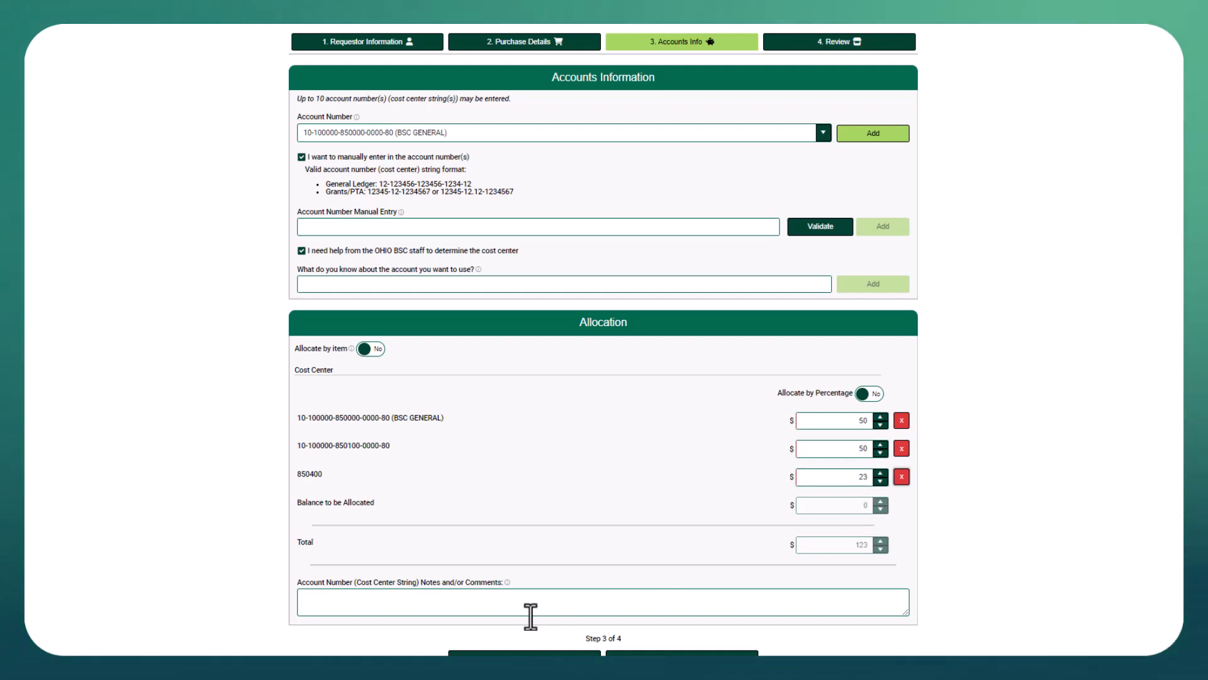
left_click(529, 605)
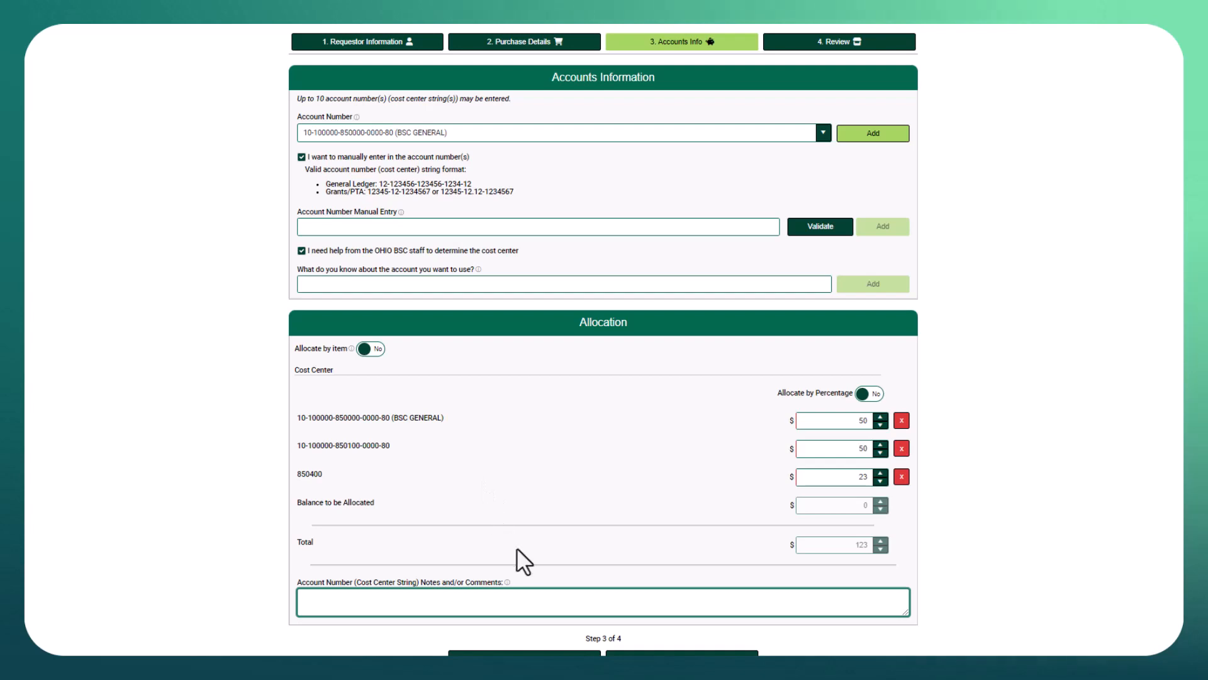
left_click(662, 653)
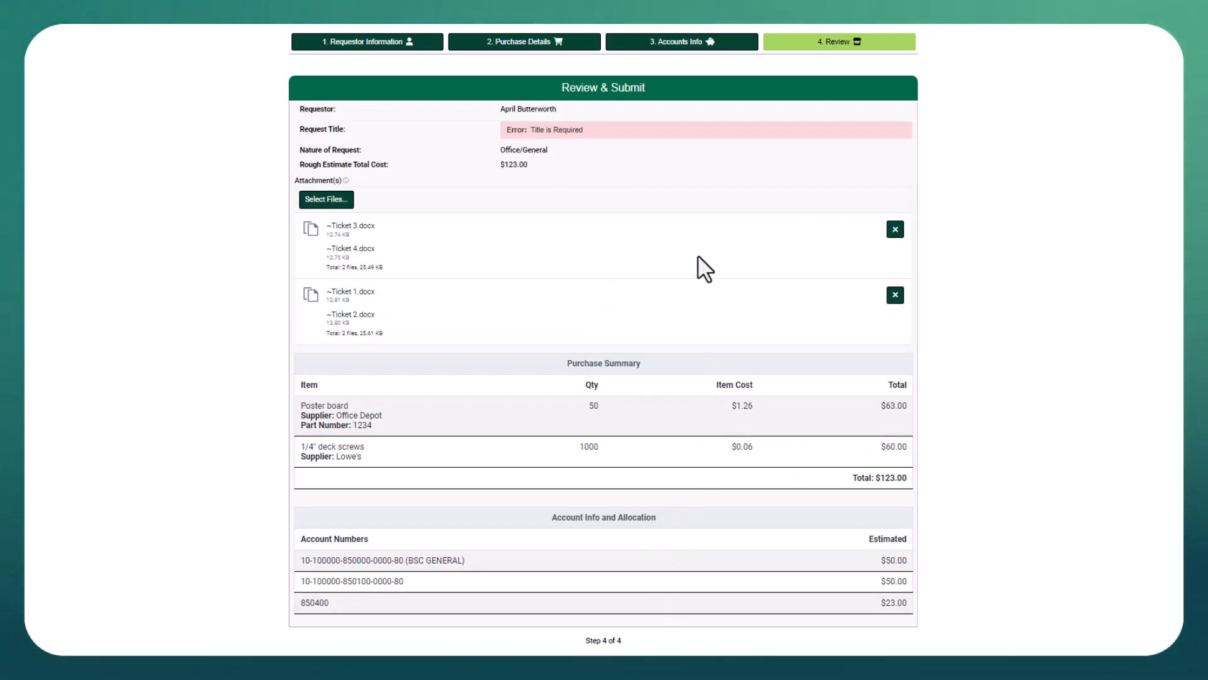
Step: Go from the review's title error to the requestor information and title the request "Office supplies - Poster board and deck screws"
left_click(528, 131)
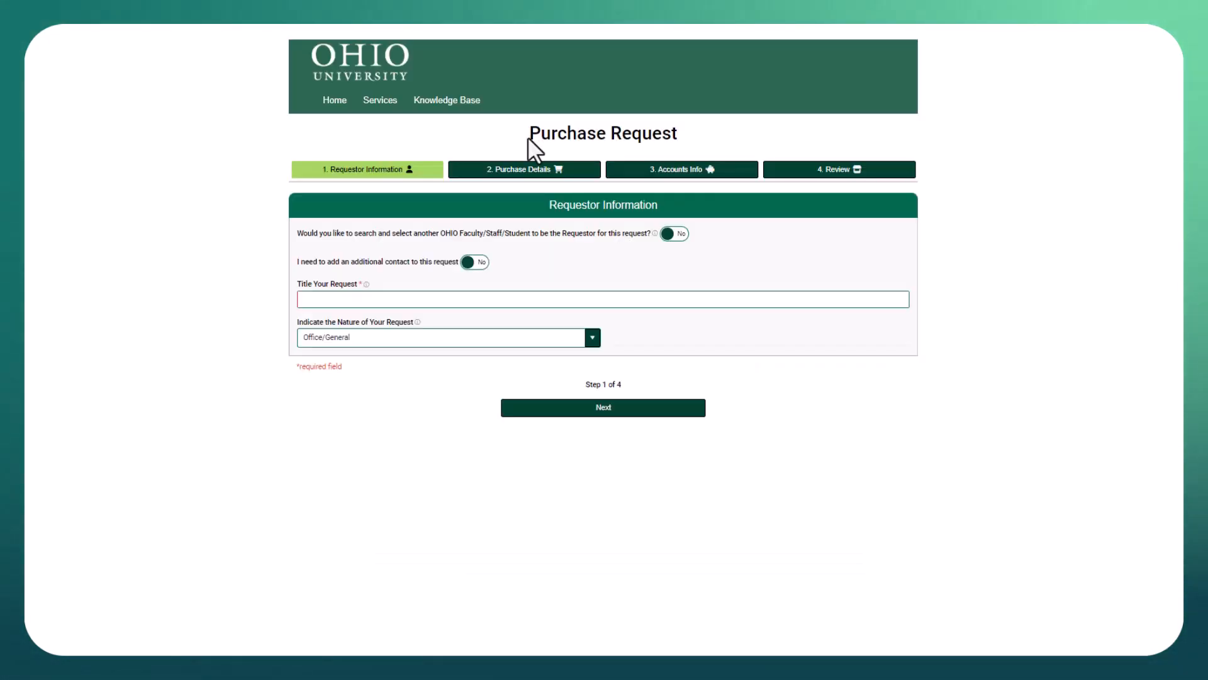
left_click(481, 303)
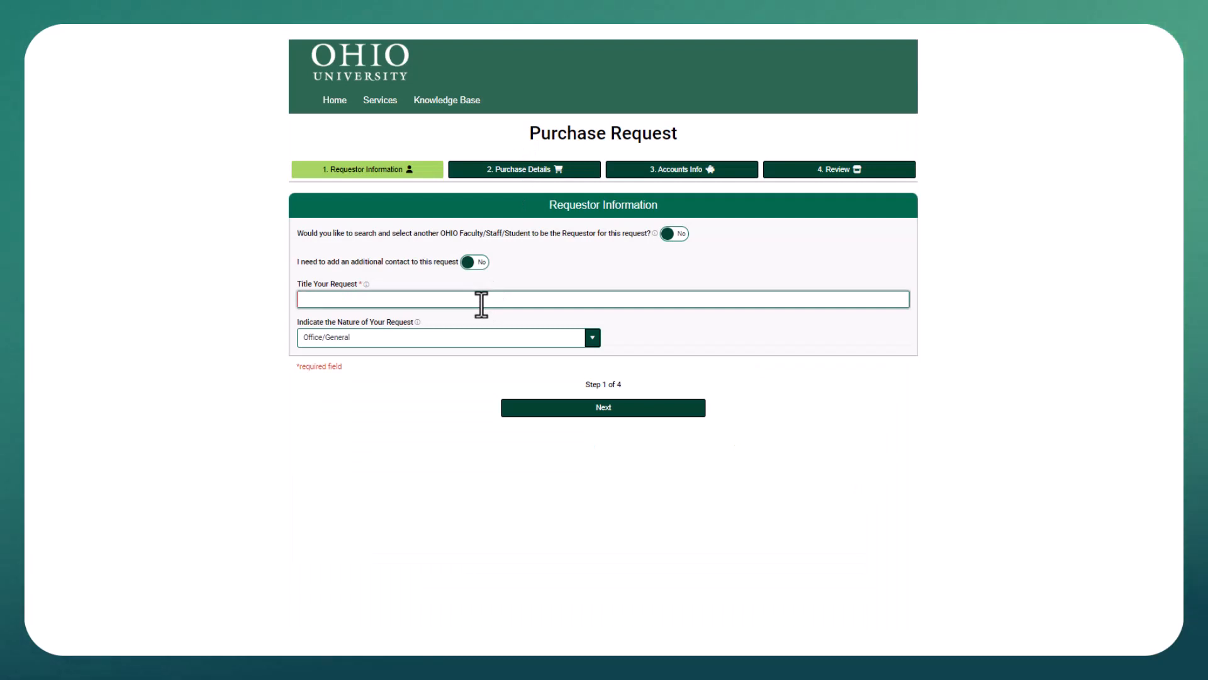
type("Office supplies - Poster boa")
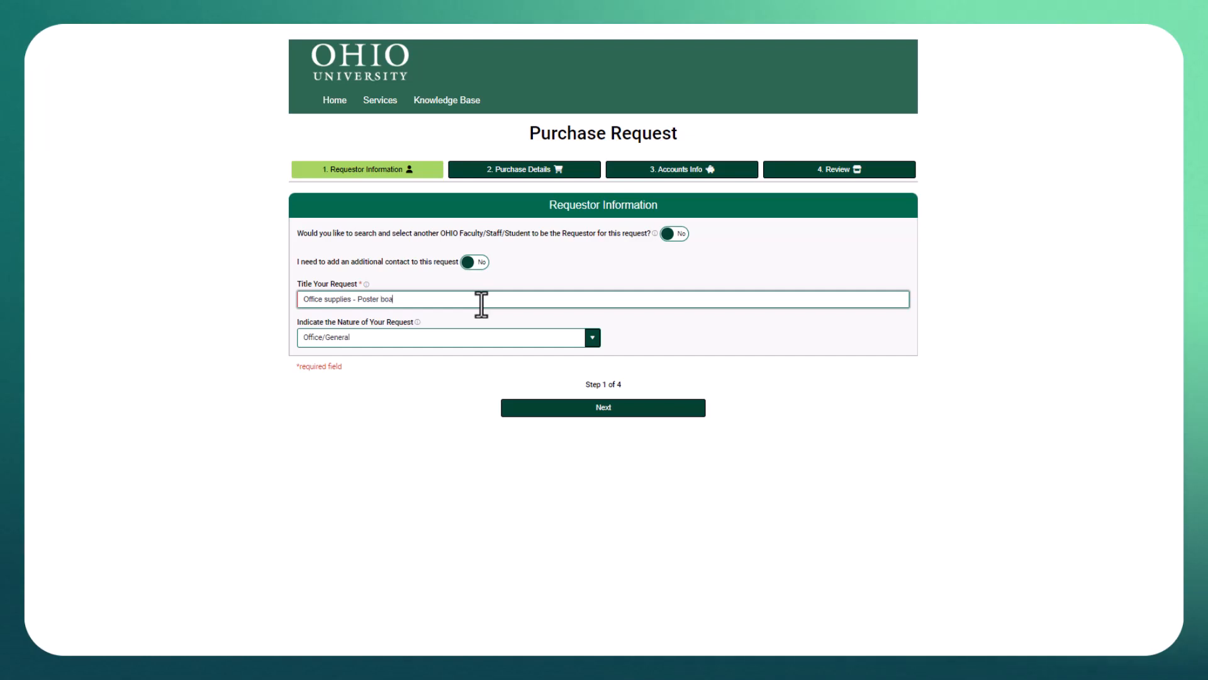
type("de")
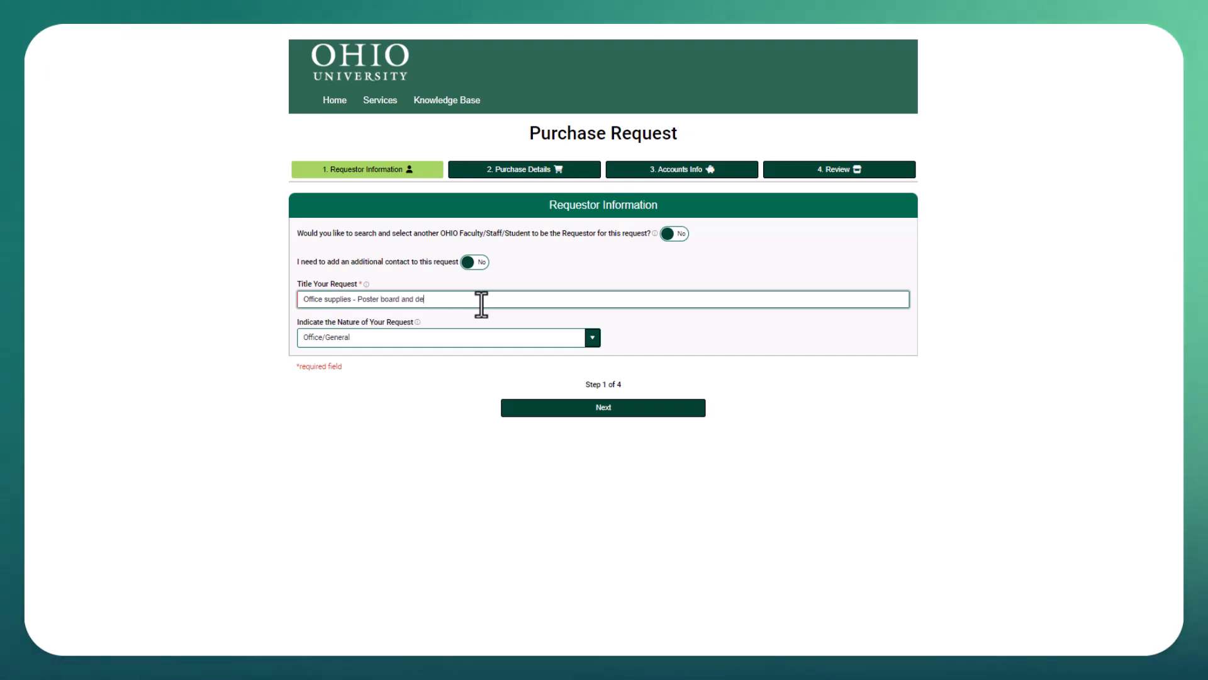
type("ck scre")
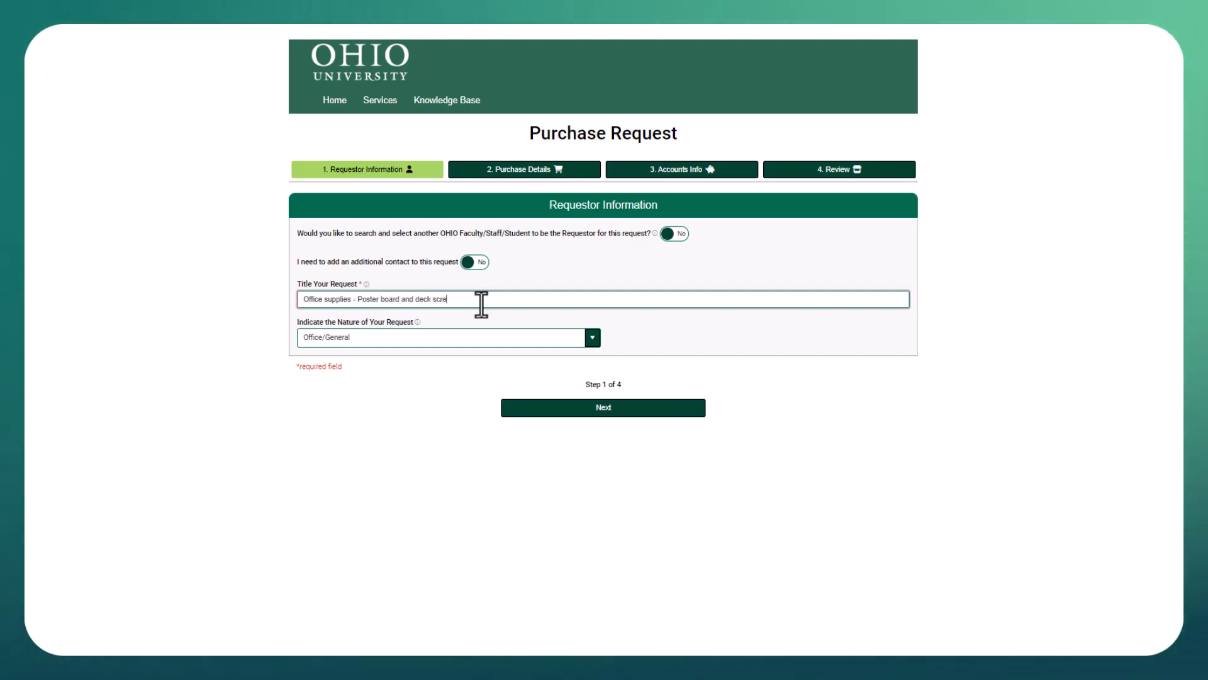
type("ws")
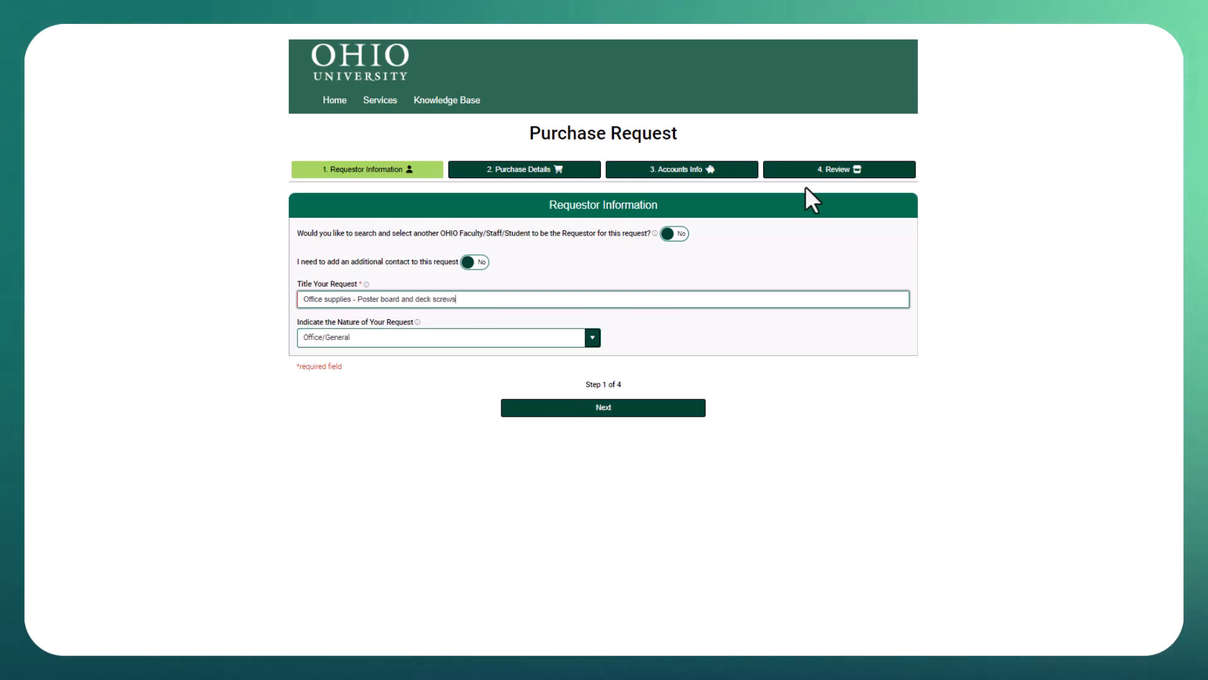
Step: Return to the review of the purchase request and submit it
left_click(831, 170)
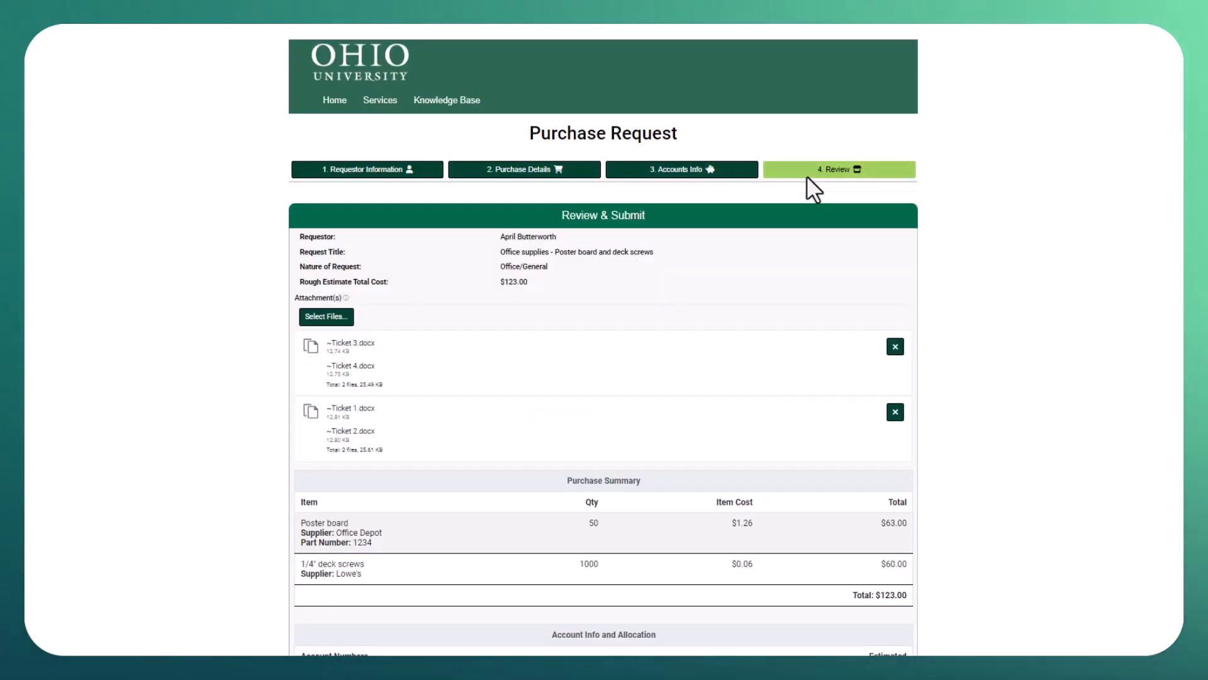
scroll(806, 177, "down", 3)
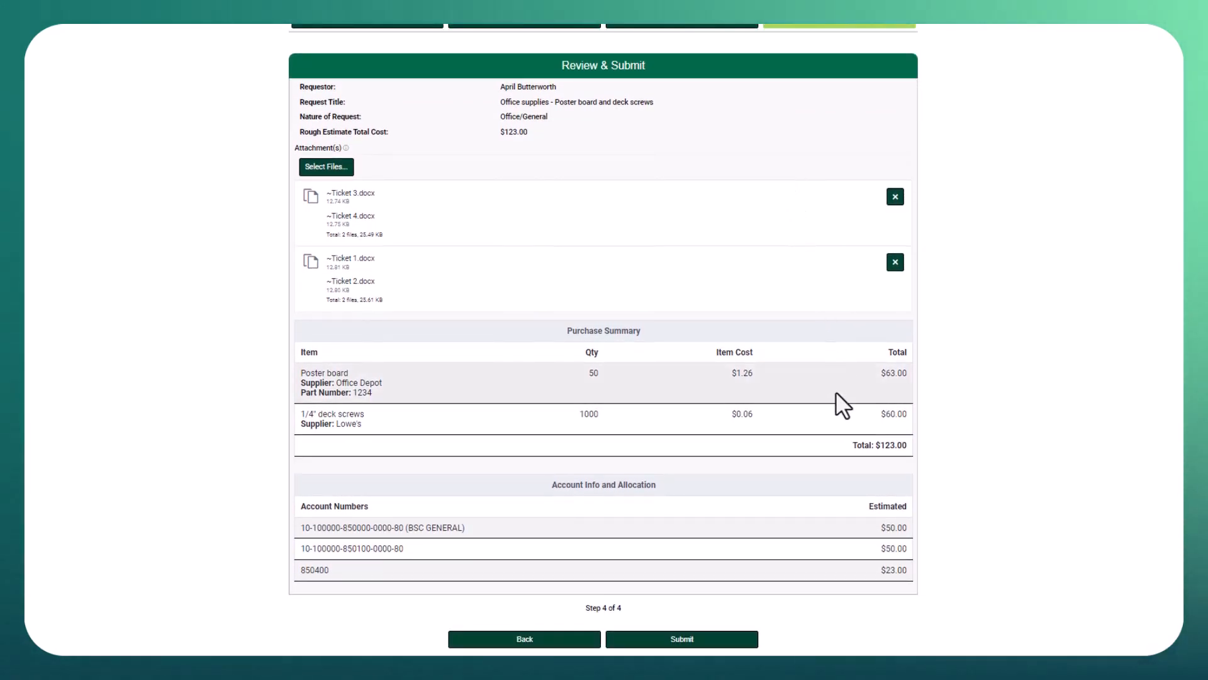
left_click(721, 641)
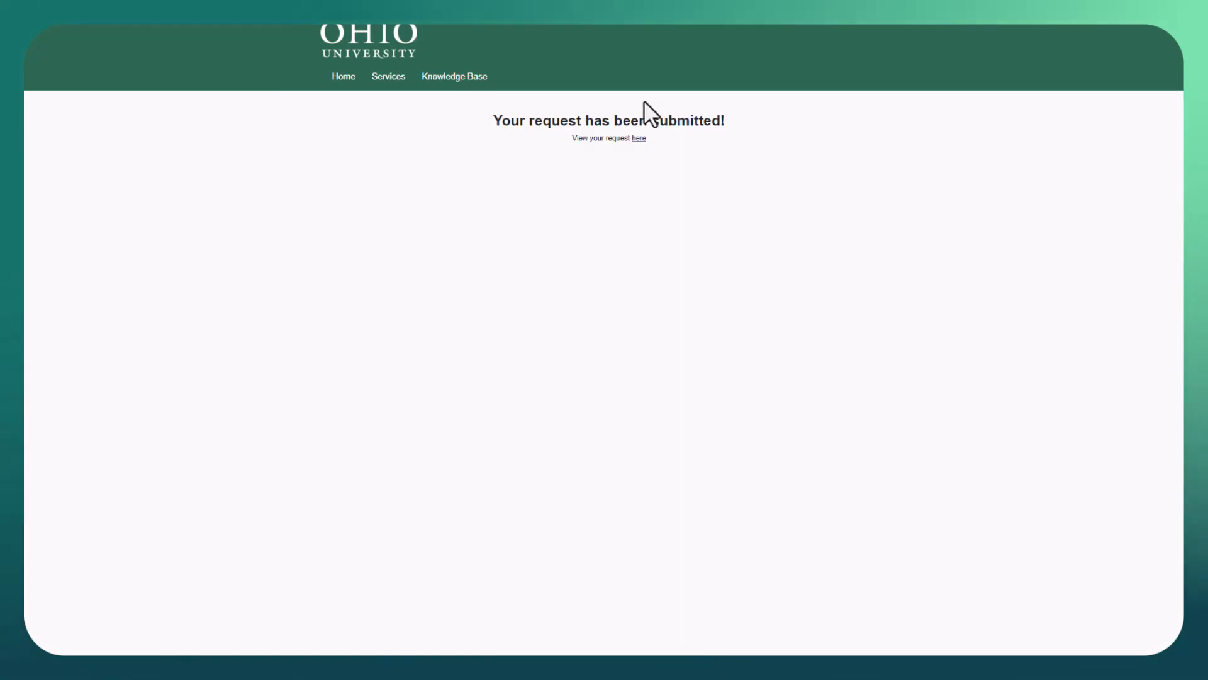